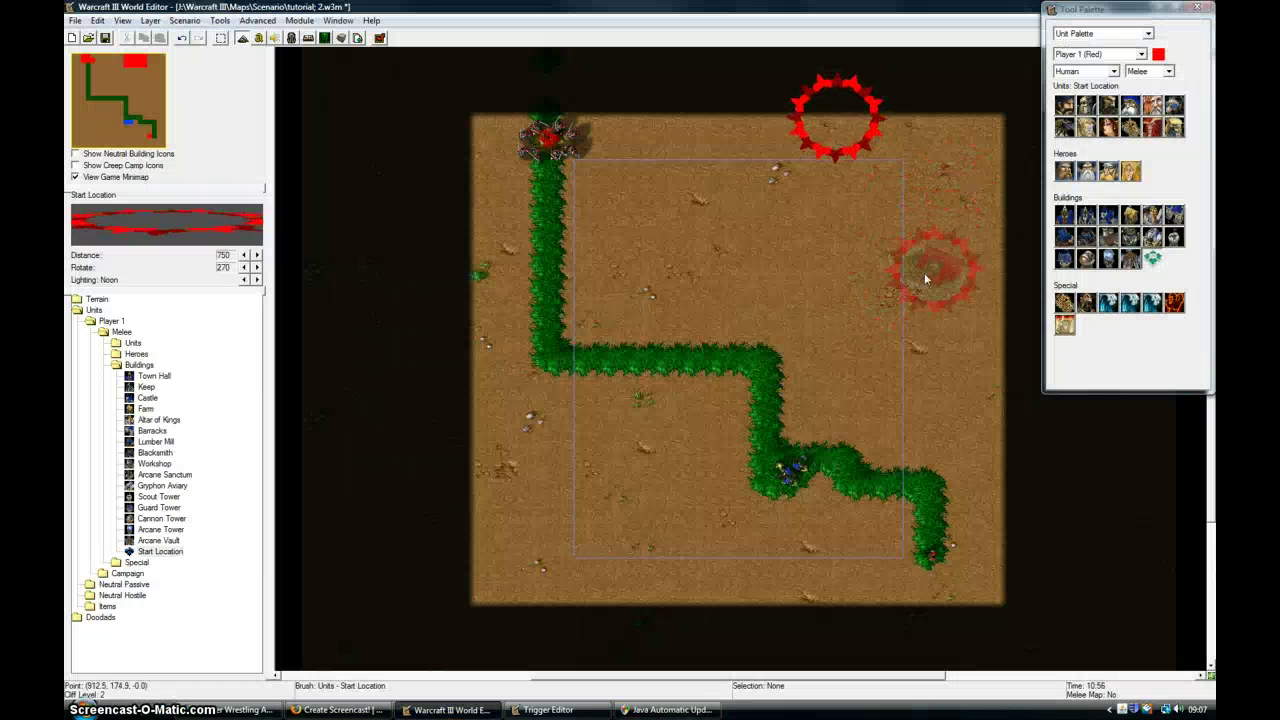
Switch to the Terrain Palette with Dark Grass chosen as the painting texture.
click(1115, 352)
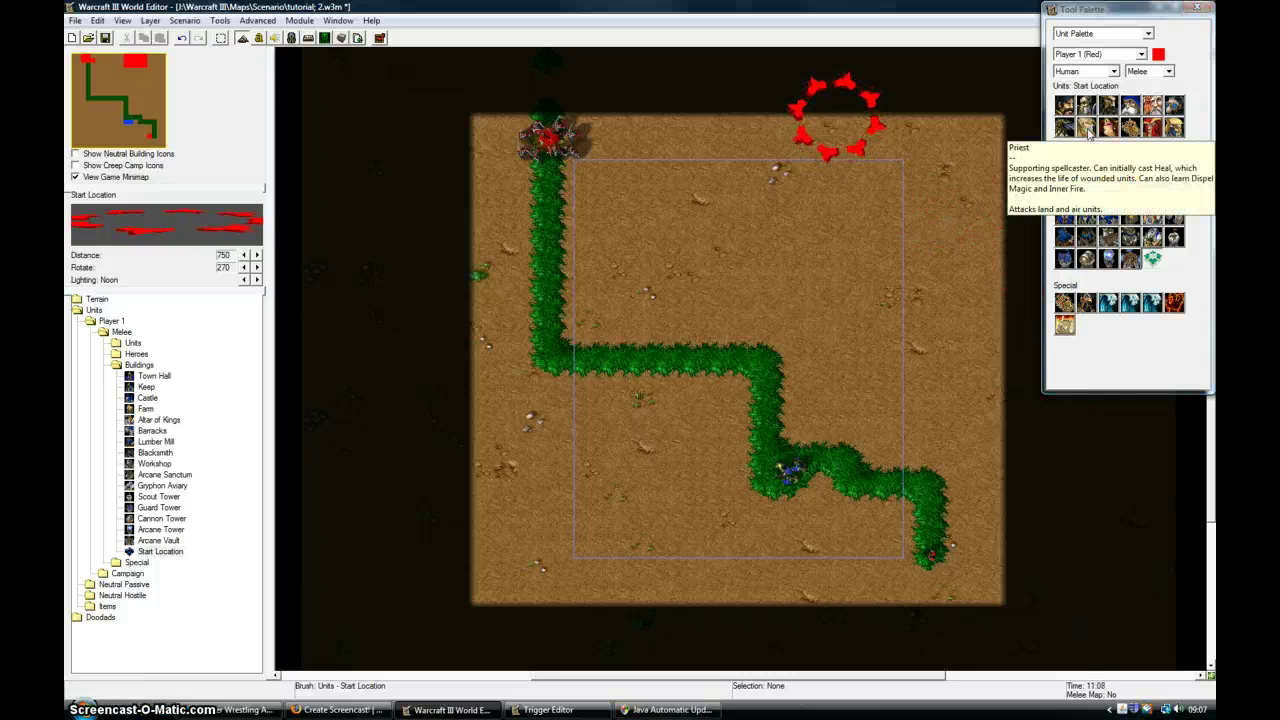
click(820, 420)
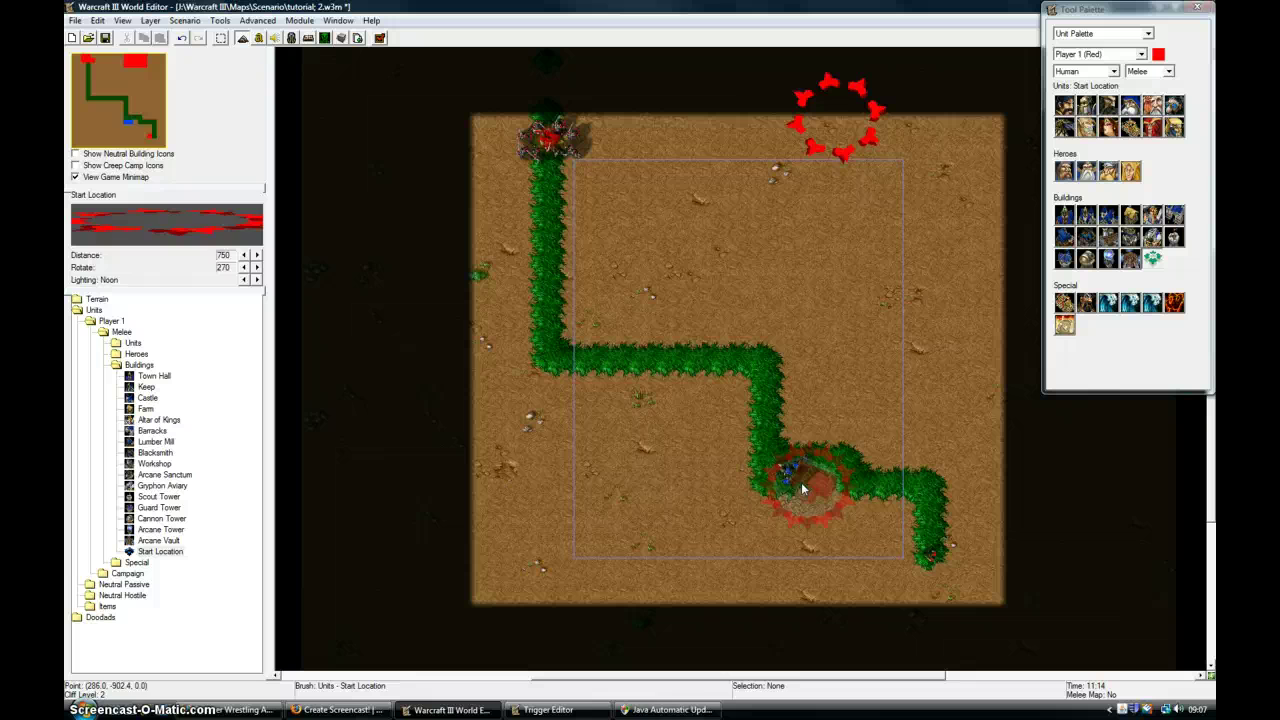
click(1145, 37)
click(1140, 48)
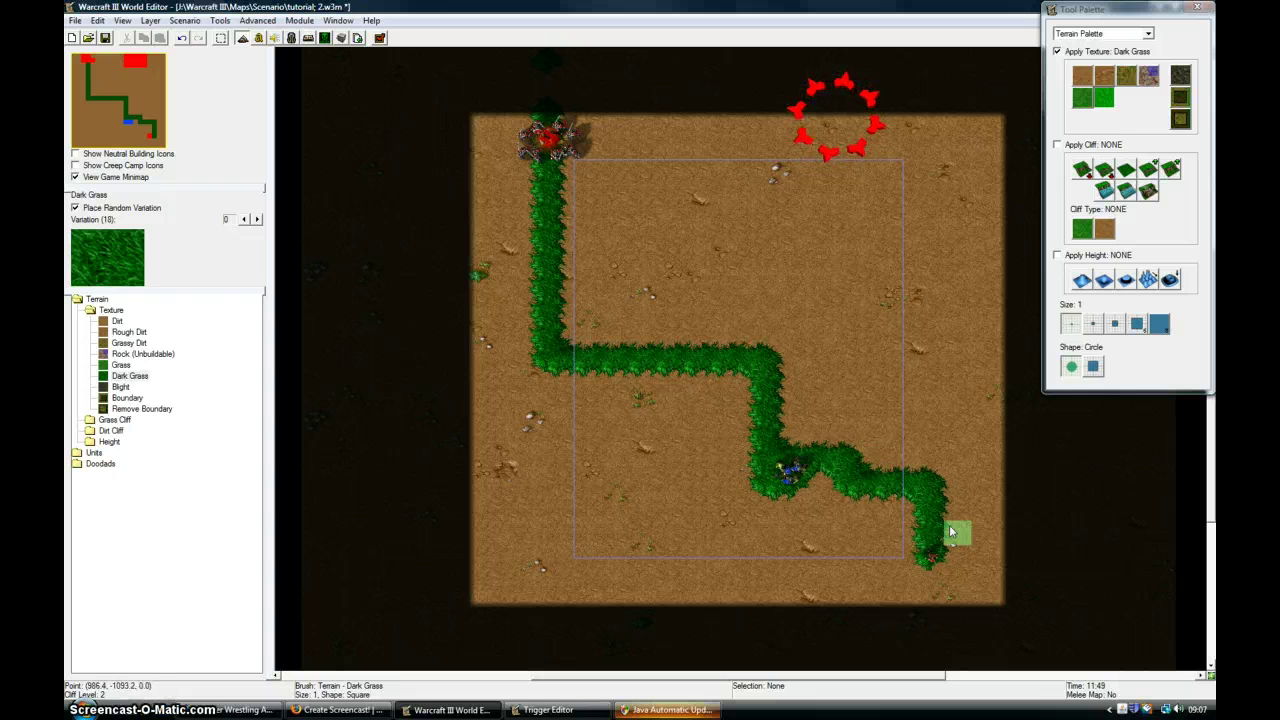
Show the When Seen and Rescued regions via the Region Palette, then open the Trigger Editor.
click(1148, 35)
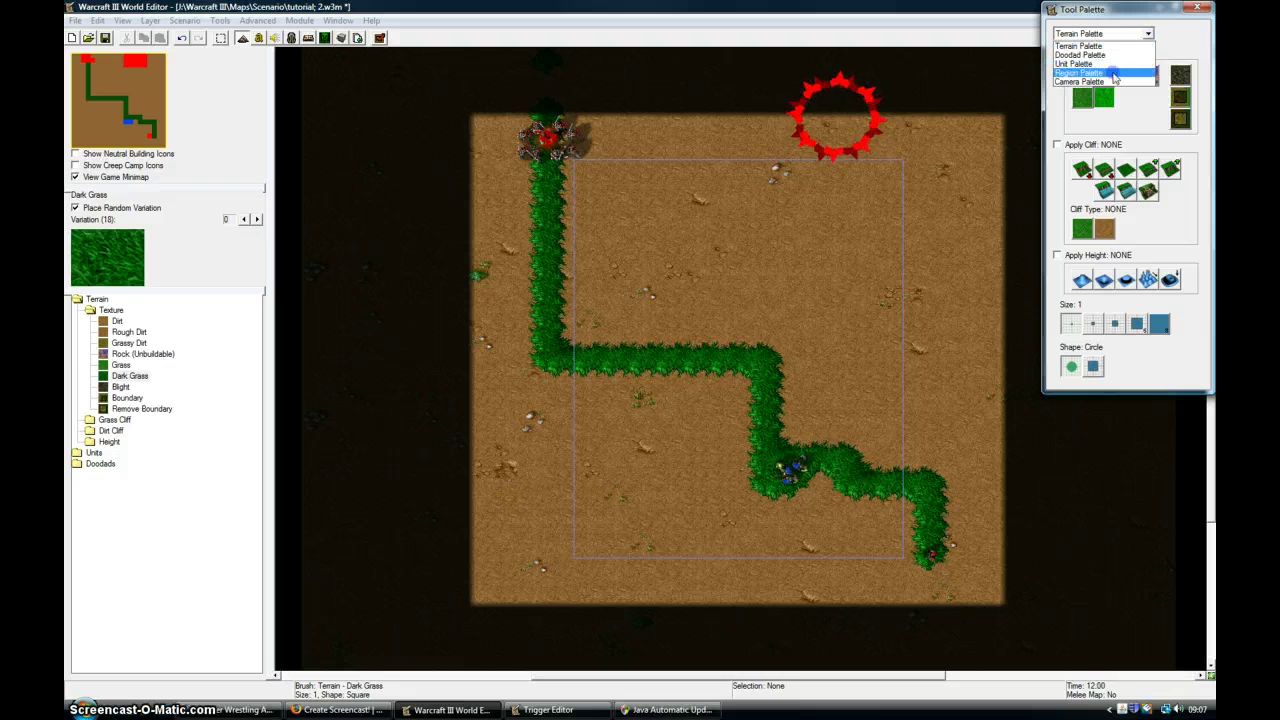
click(1112, 69)
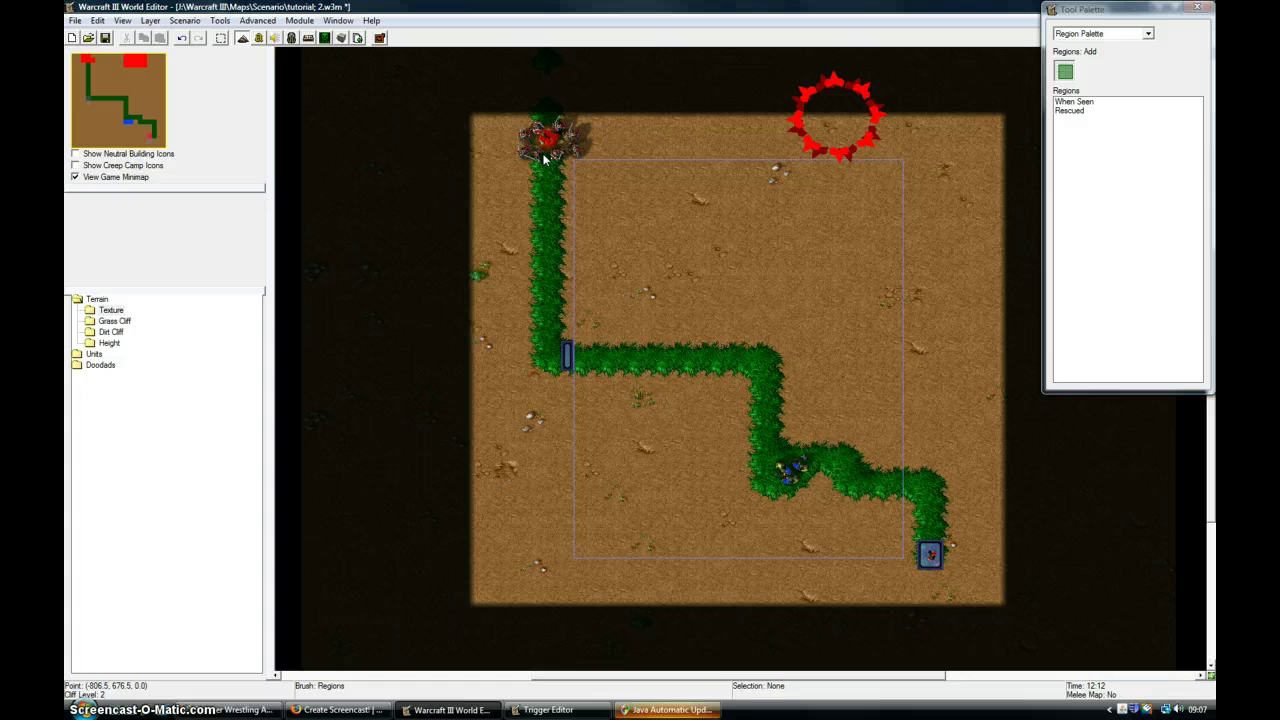
click(258, 38)
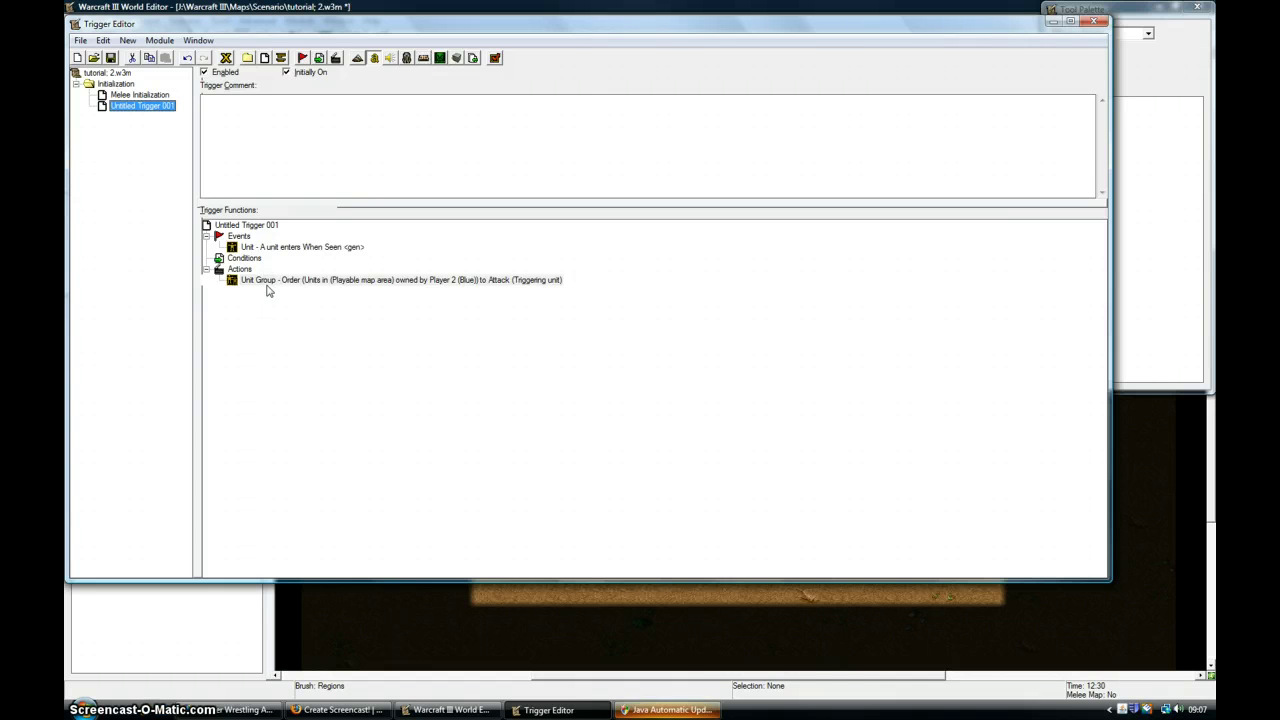
Create a new trigger under Initialization named Rescue.
right_click(126, 107)
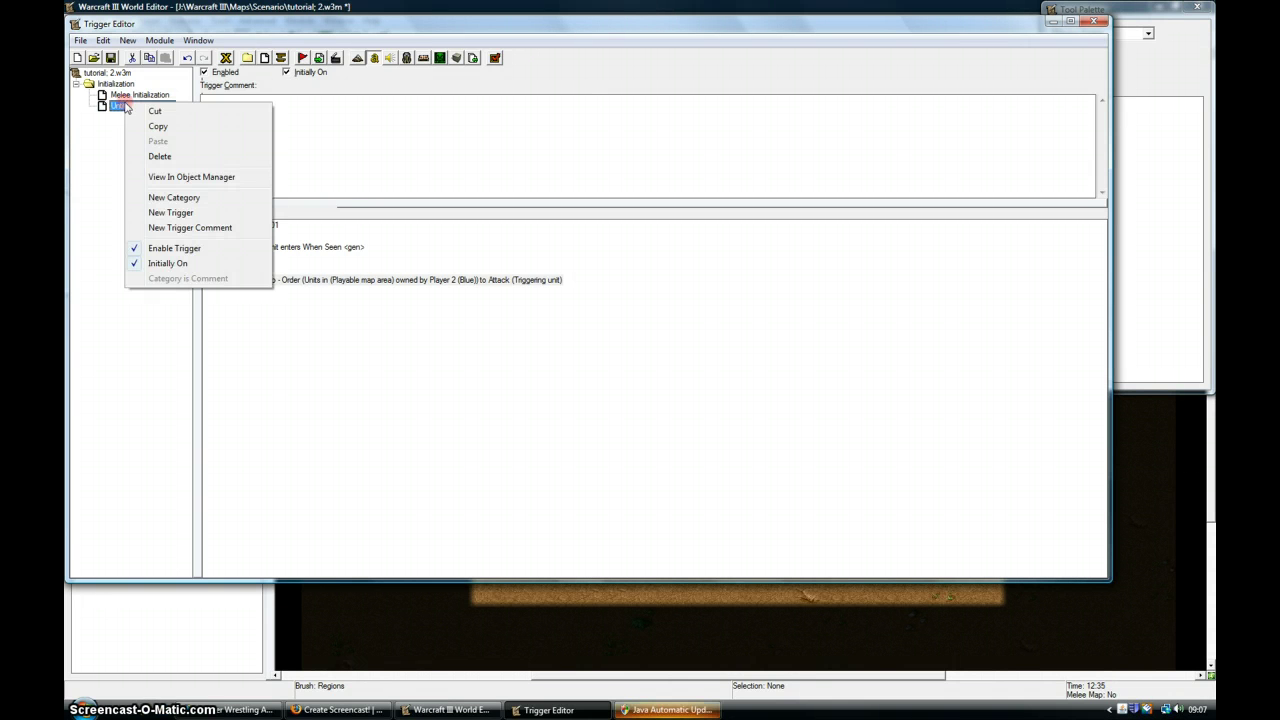
click(171, 212)
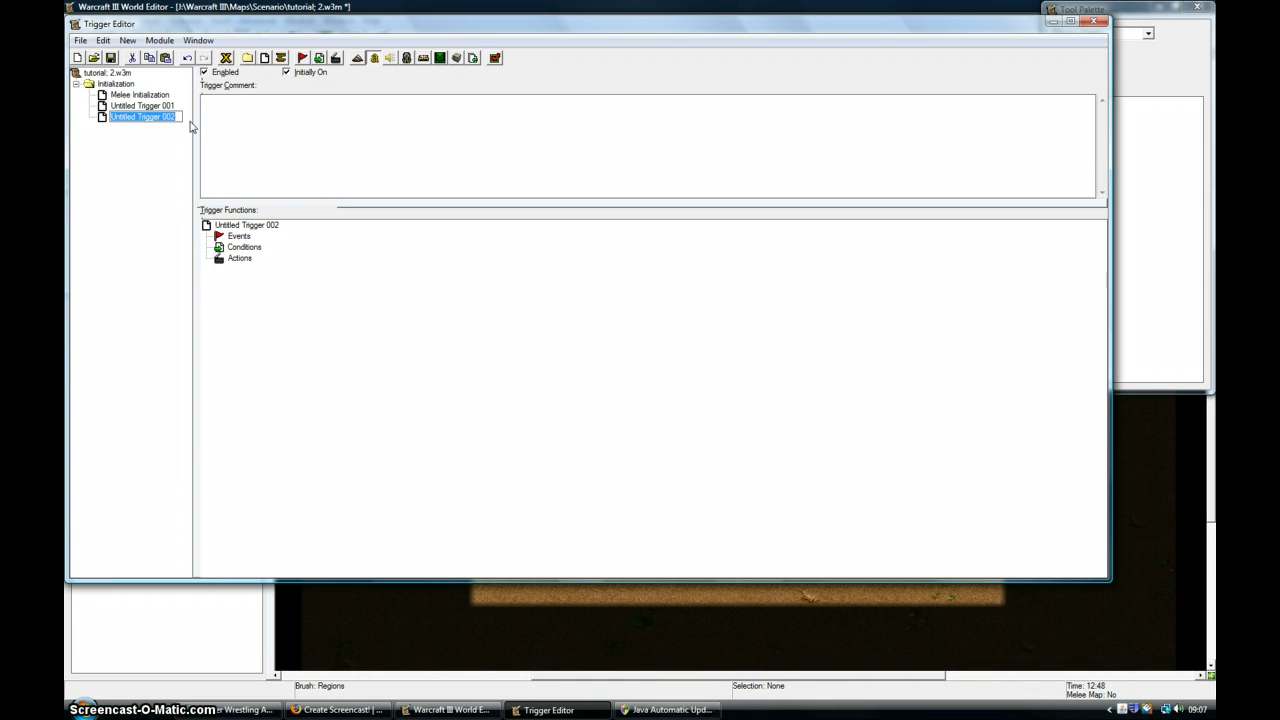
text(Rescue)
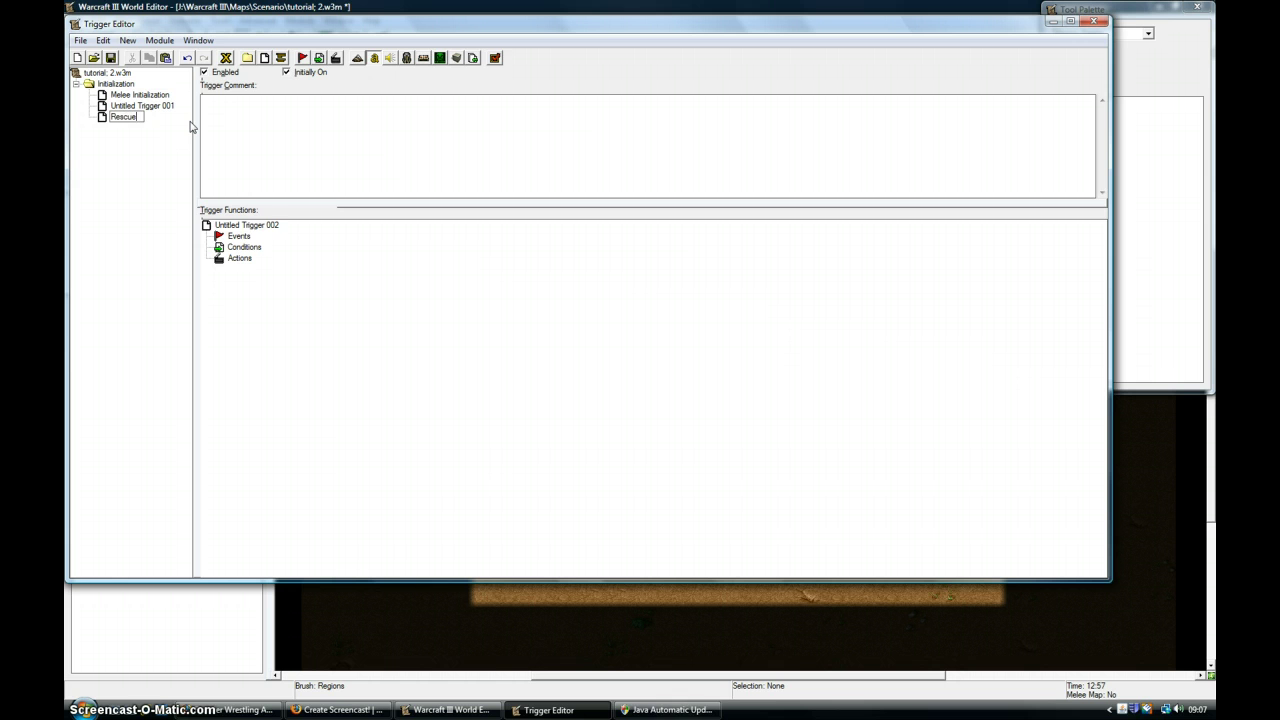
key(Return)
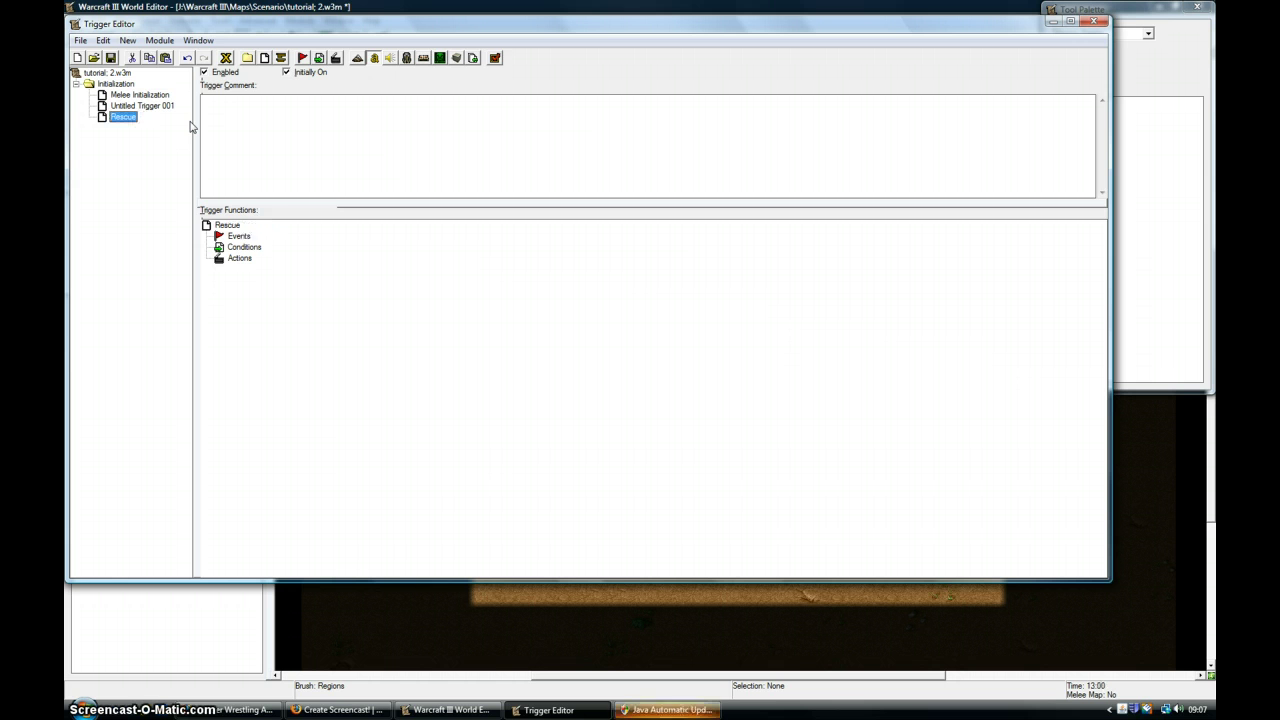
Start a new event for Rescue and choose Unit - Unit Enters Region.
click(239, 236)
right_click(241, 235)
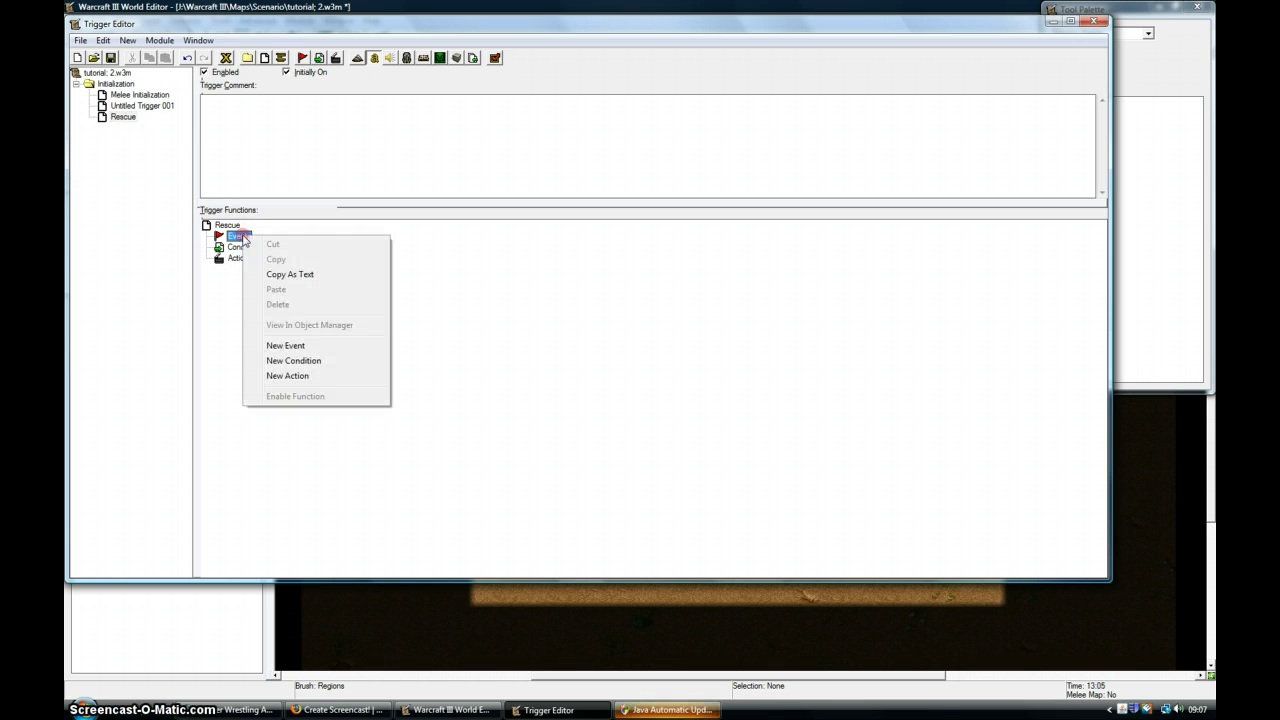
click(289, 347)
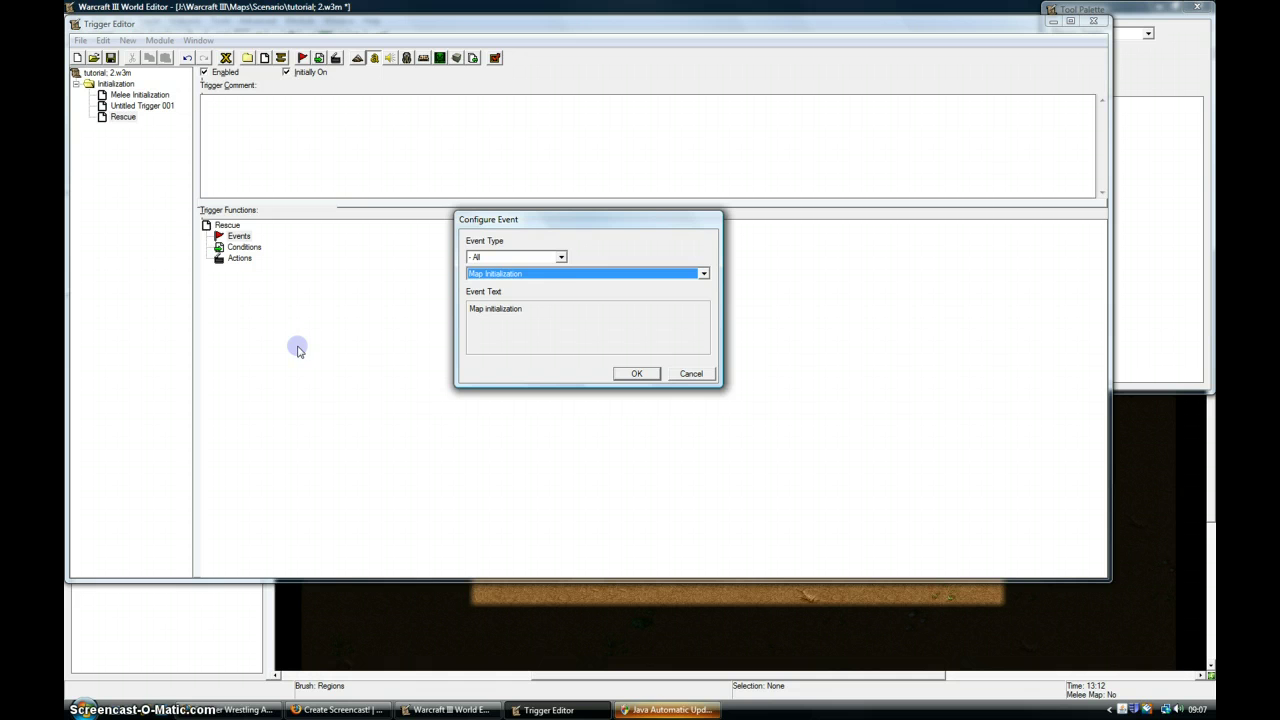
click(560, 274)
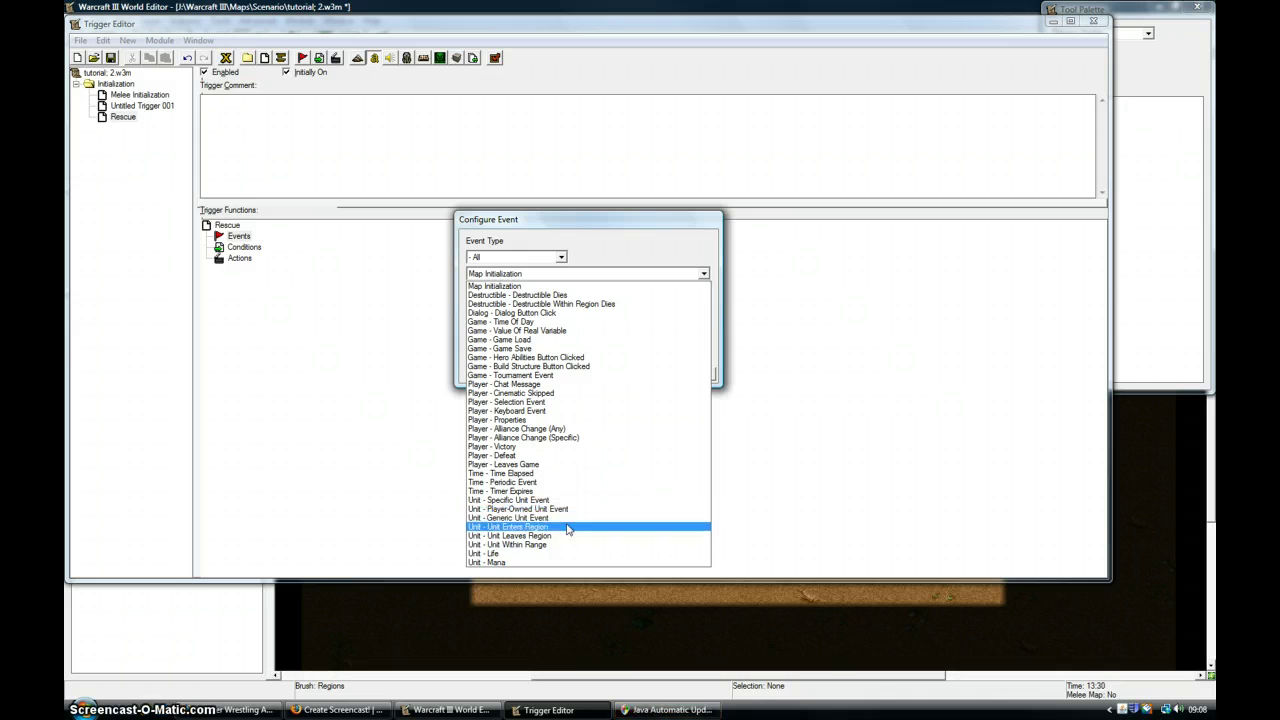
click(566, 527)
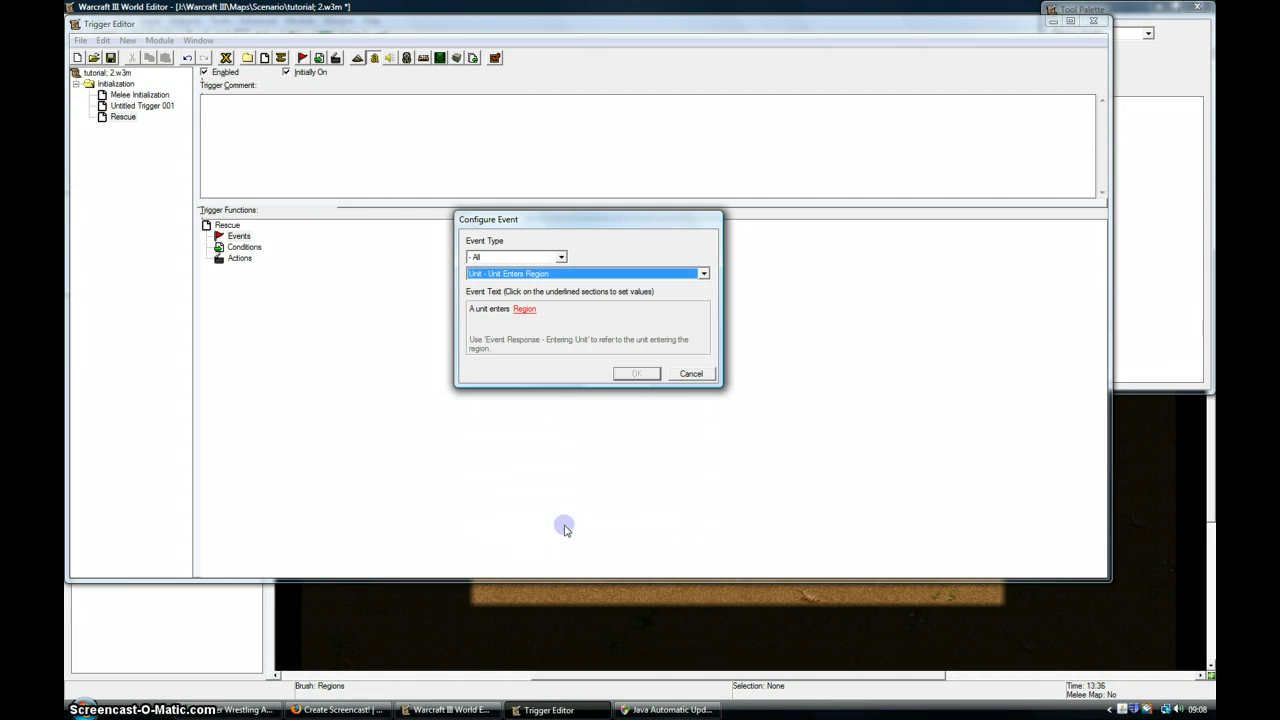
click(561, 257)
click(561, 257)
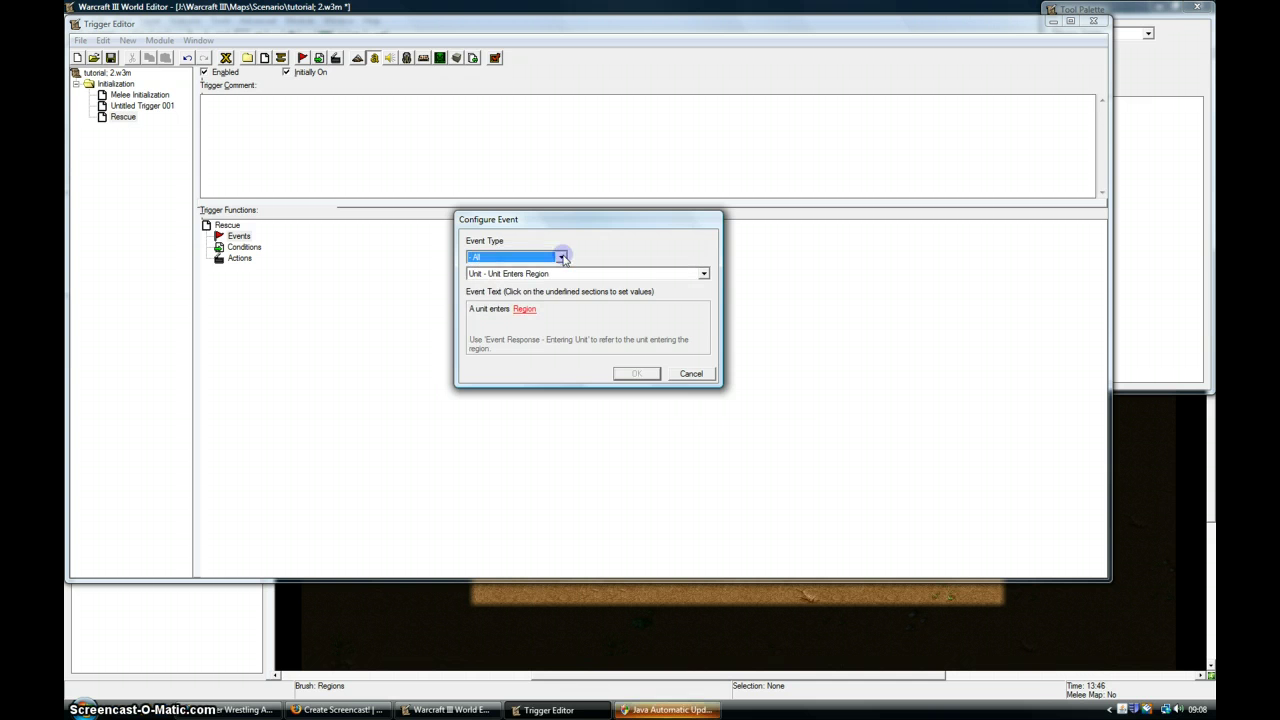
Set the event's region to the Rescued <gen> variable and add the event.
click(522, 310)
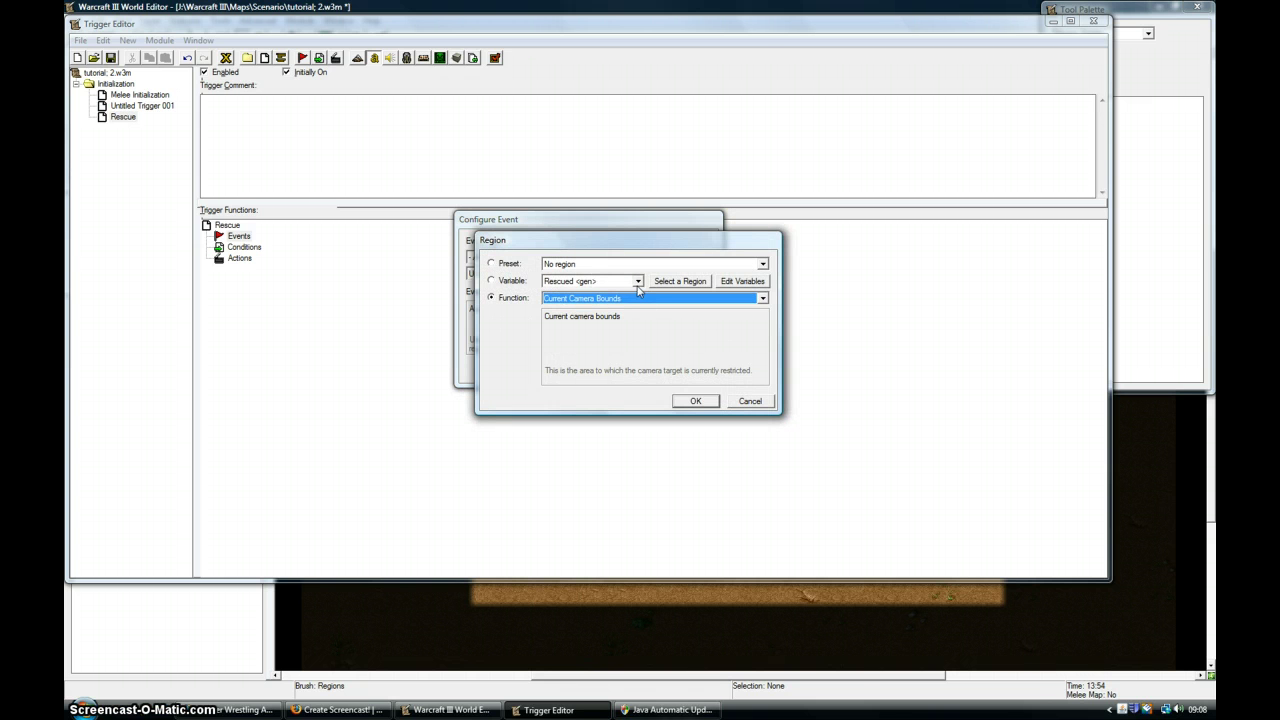
click(490, 280)
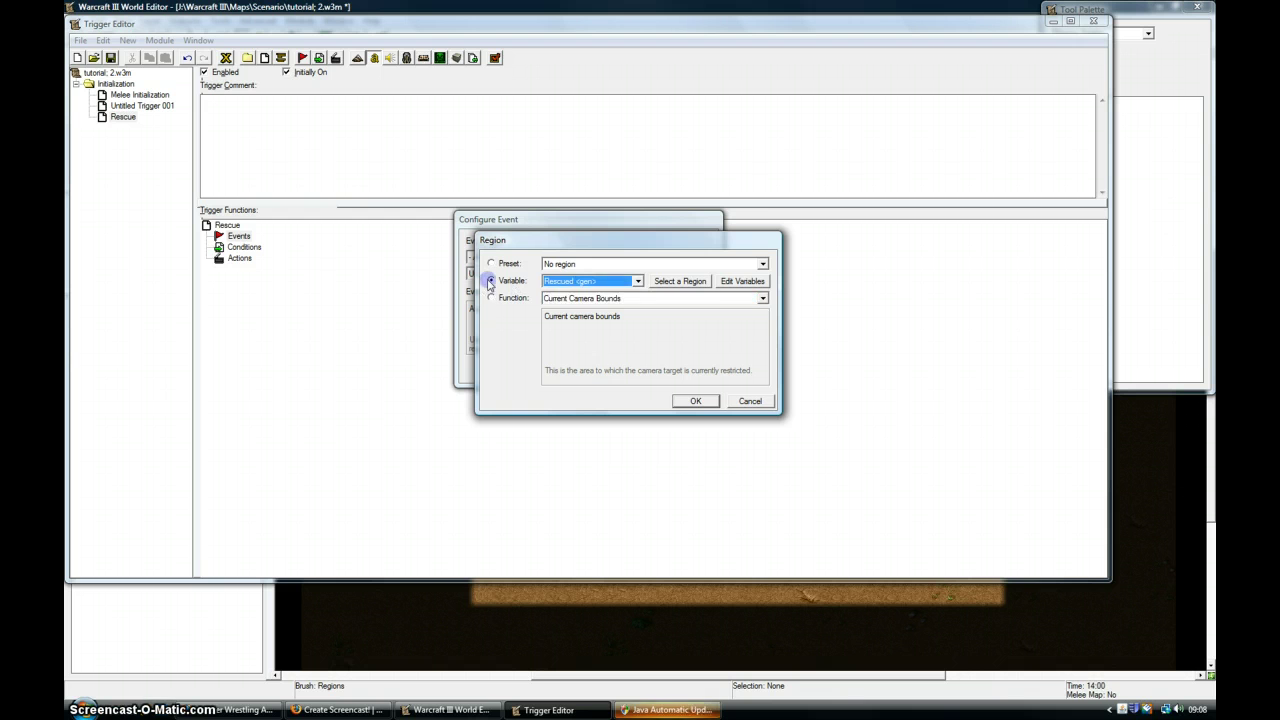
click(621, 283)
click(604, 299)
click(703, 402)
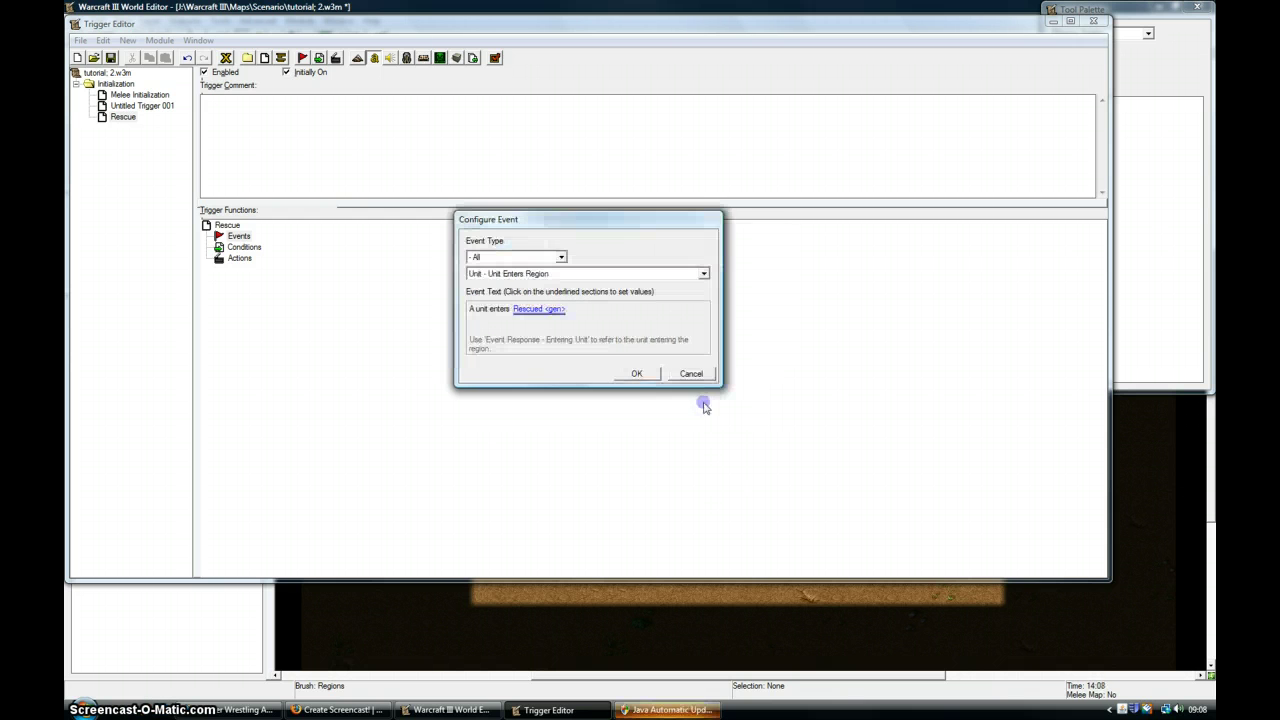
click(637, 373)
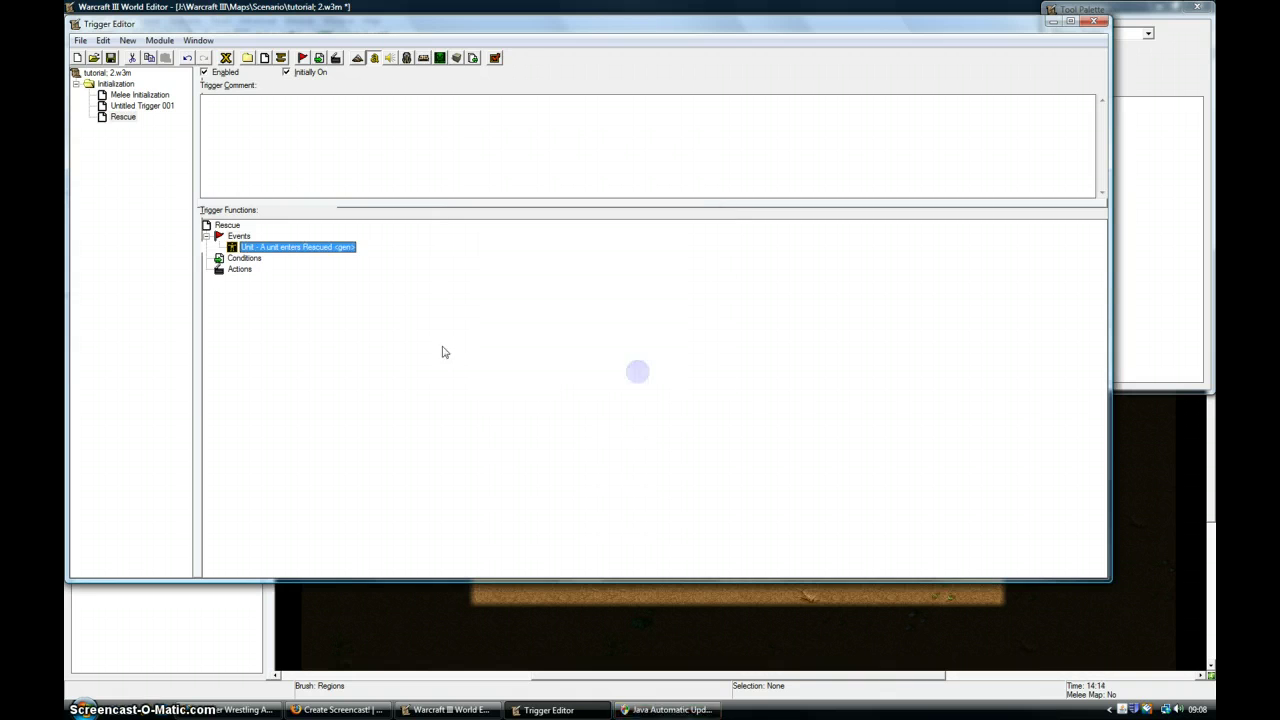
Give Rescue a Game - Victory action for Player 1 (Red), then select the Rescue trigger.
right_click(247, 270)
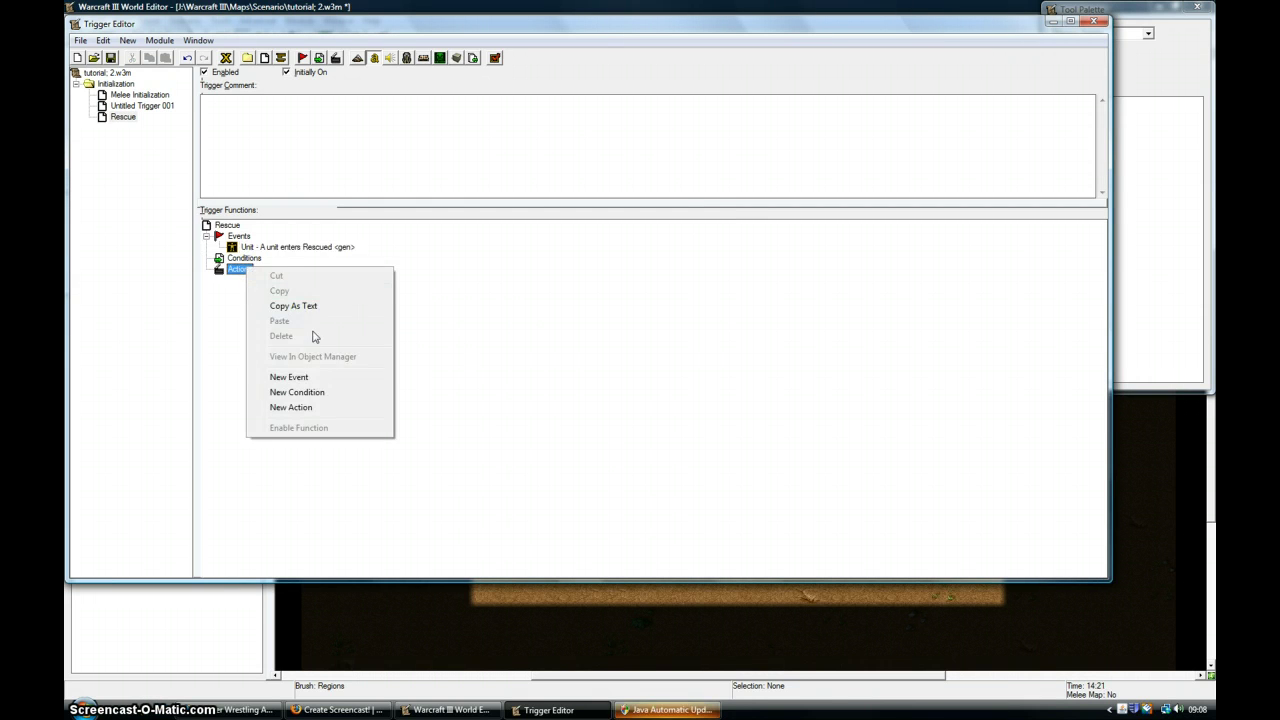
click(306, 407)
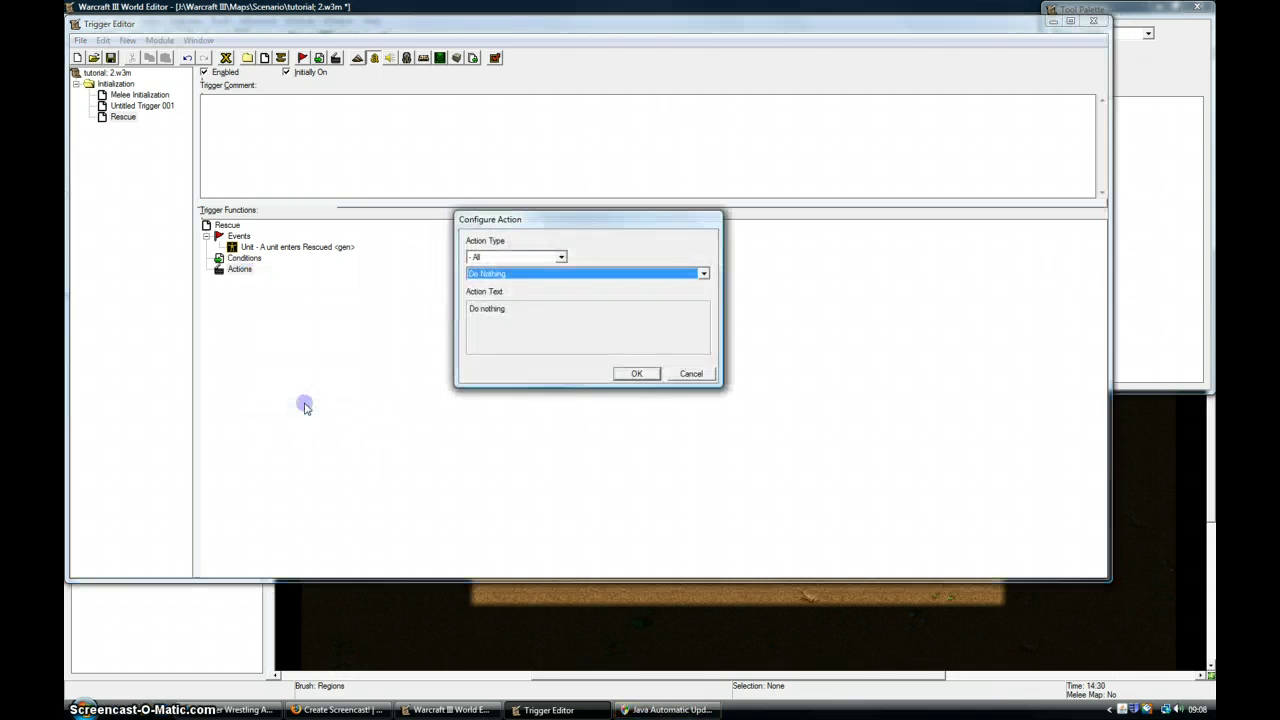
click(575, 273)
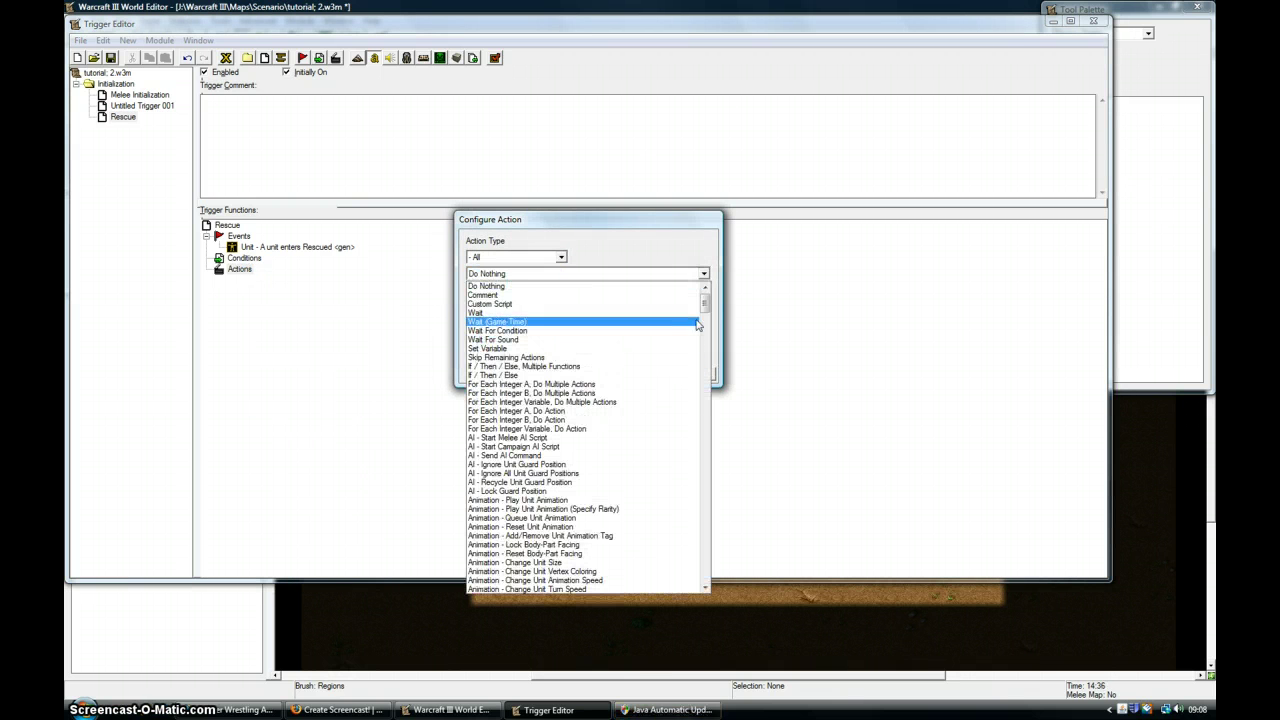
click(549, 254)
click(560, 256)
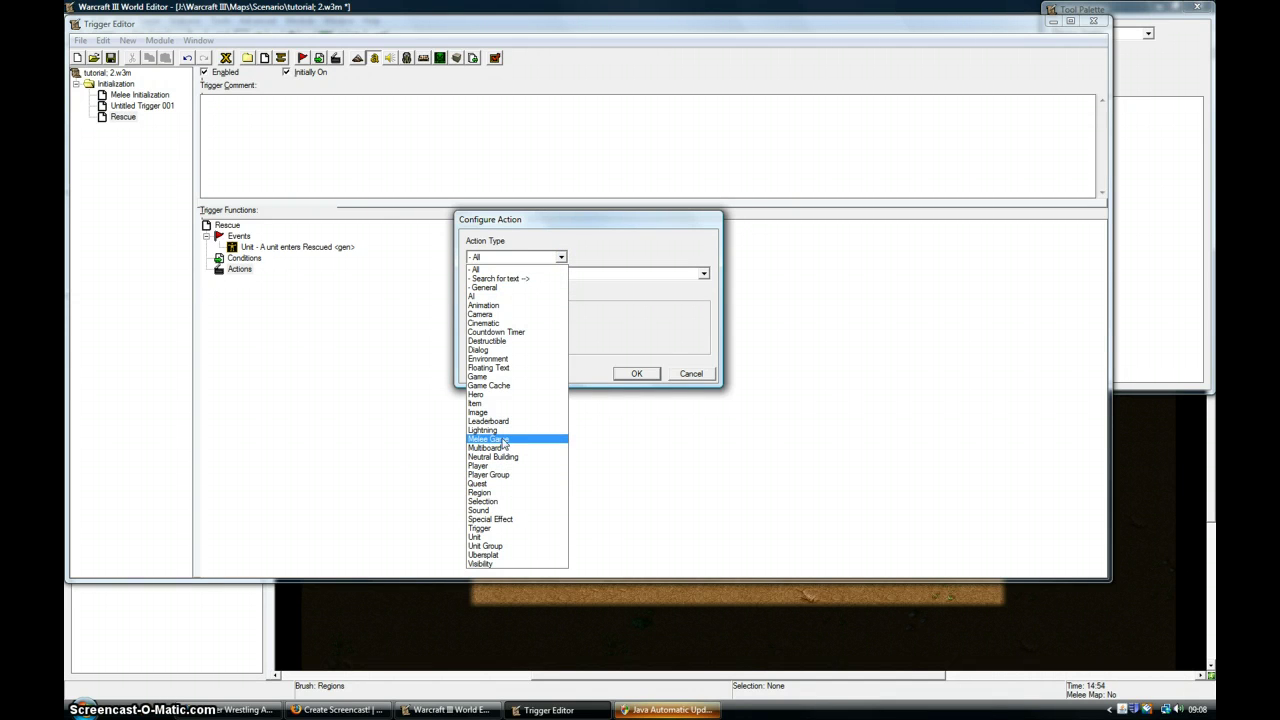
click(496, 377)
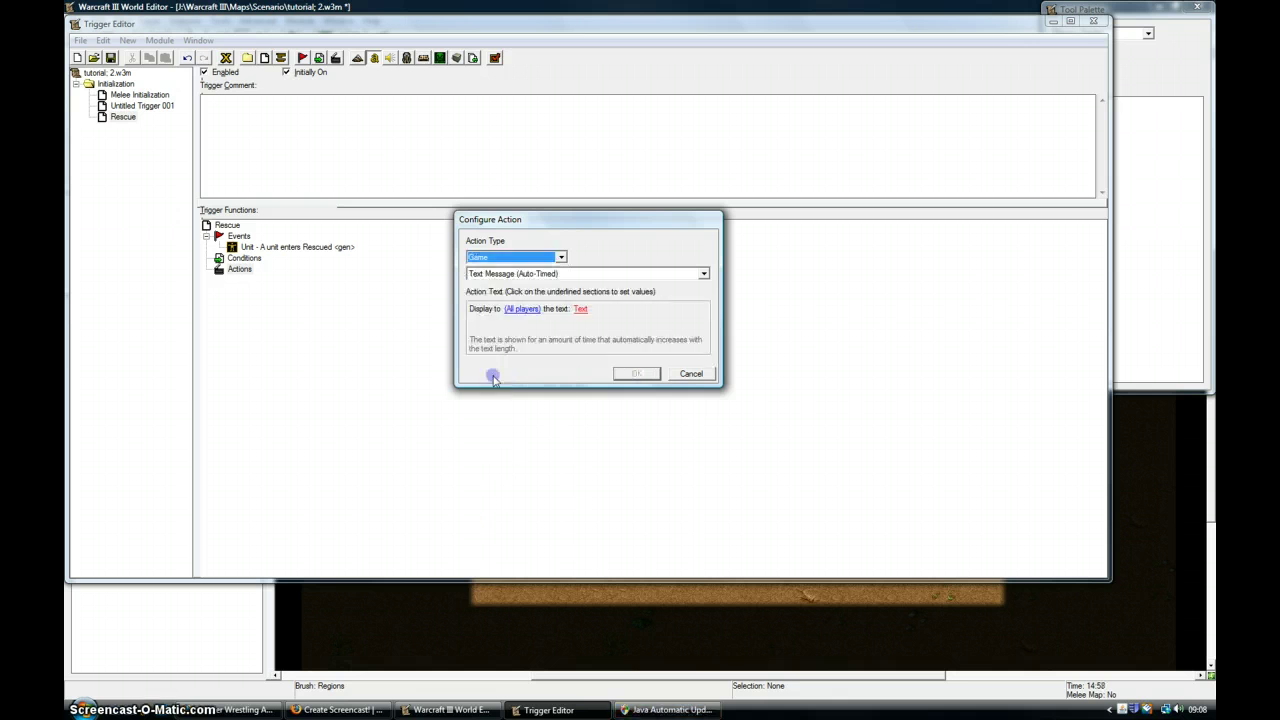
click(580, 274)
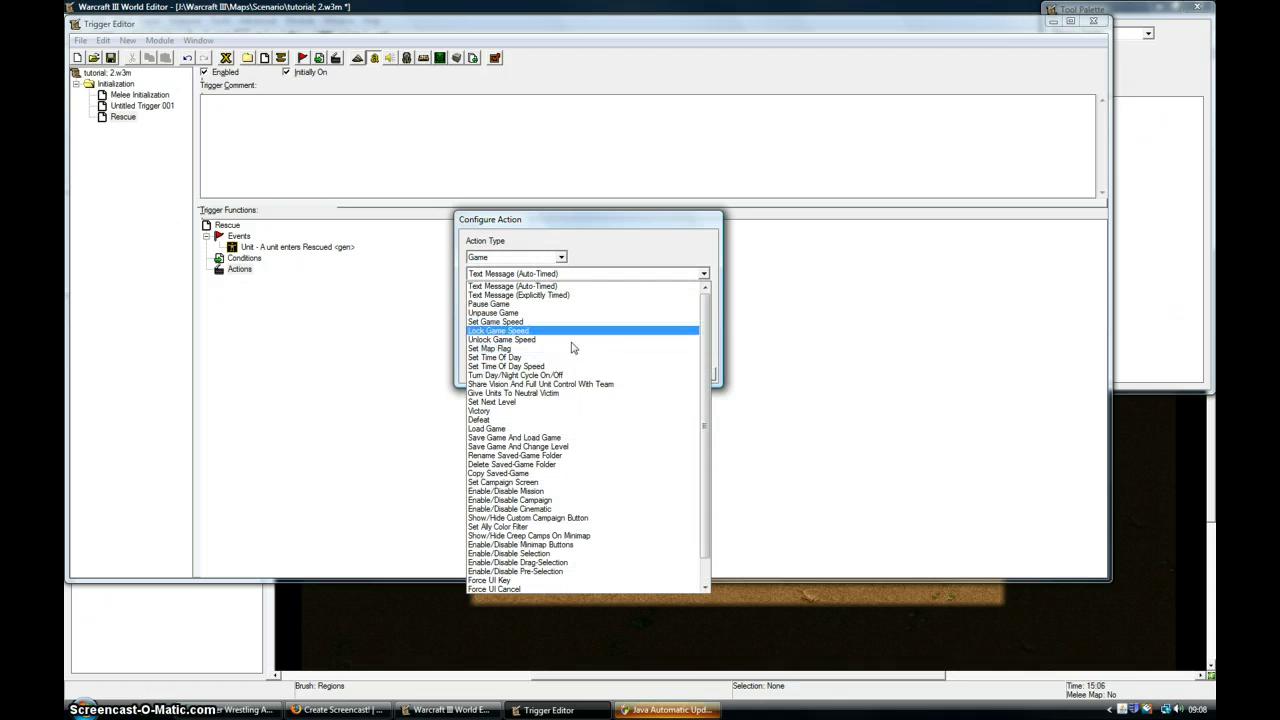
click(544, 411)
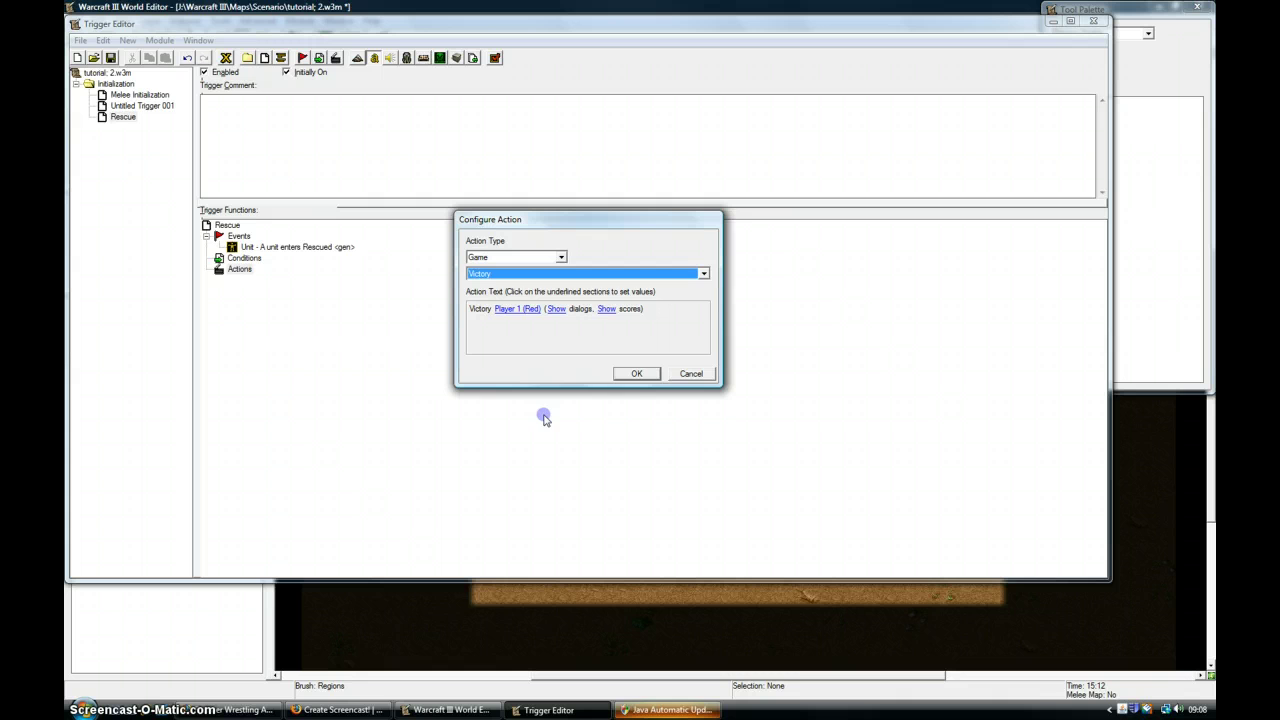
click(637, 374)
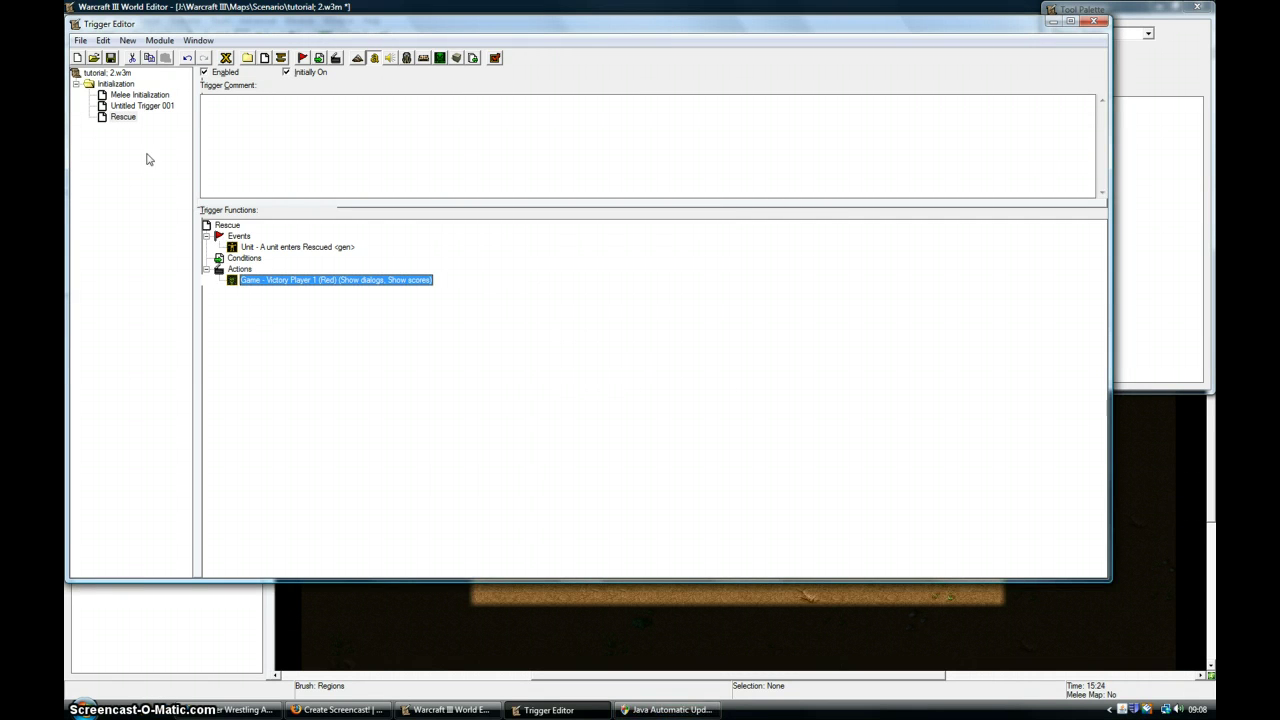
click(117, 119)
Create a Death trigger below Rescue and begin configuring a new event for it.
right_click(117, 120)
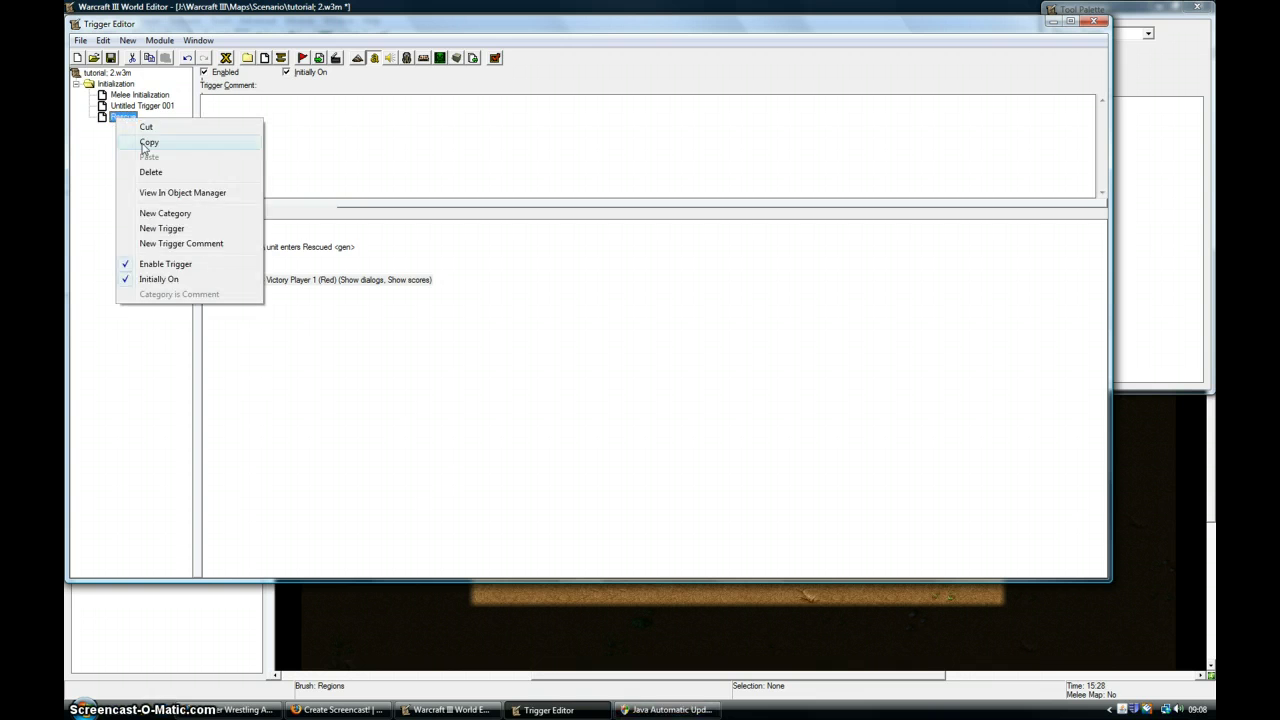
click(160, 228)
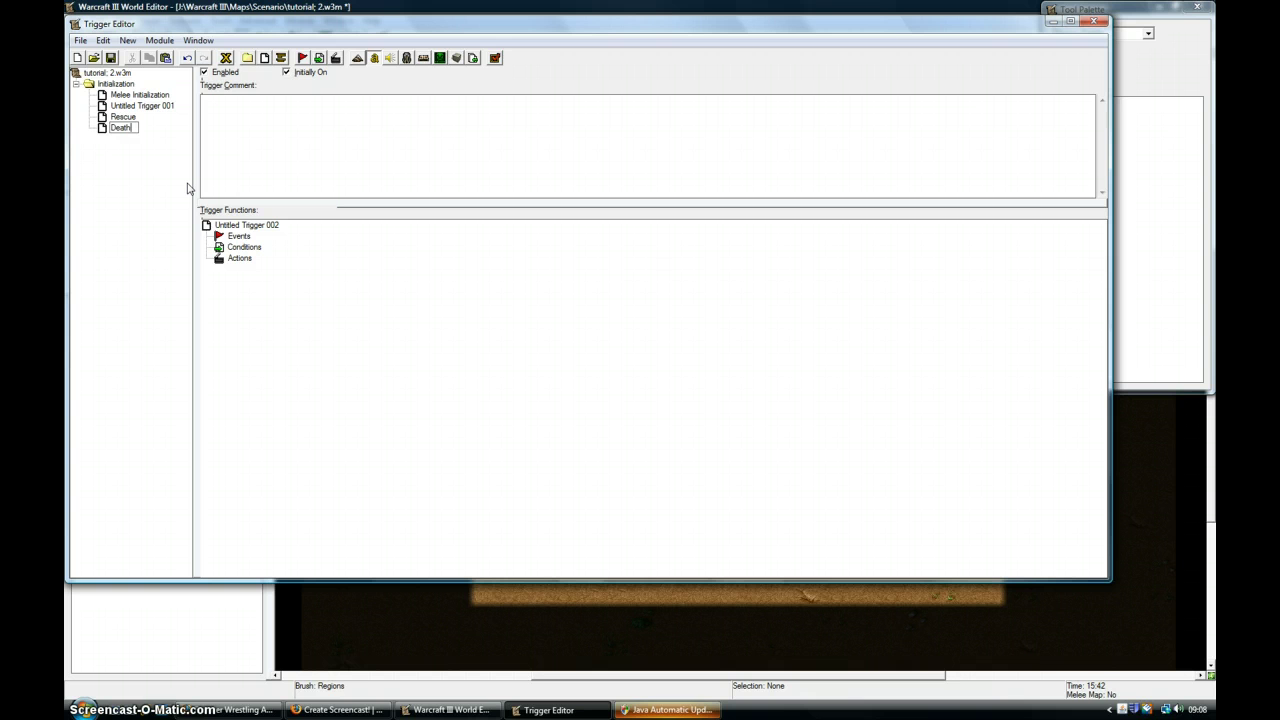
click(238, 236)
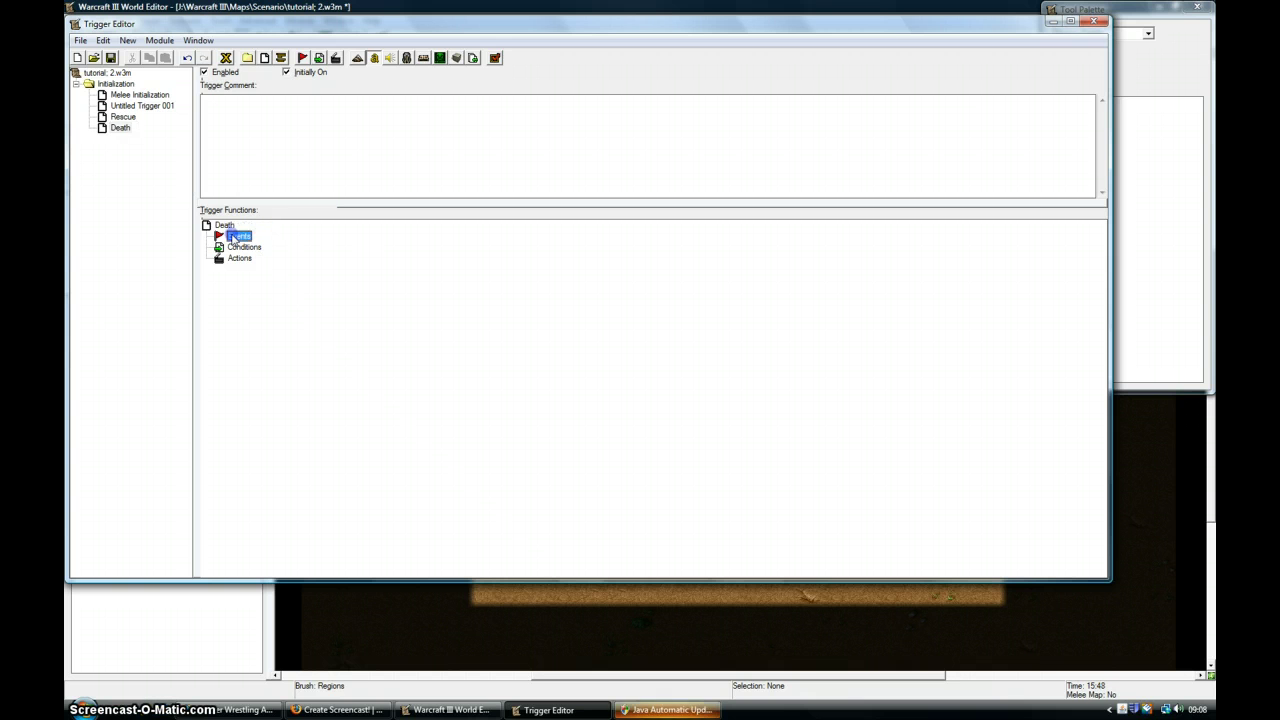
right_click(234, 236)
click(275, 344)
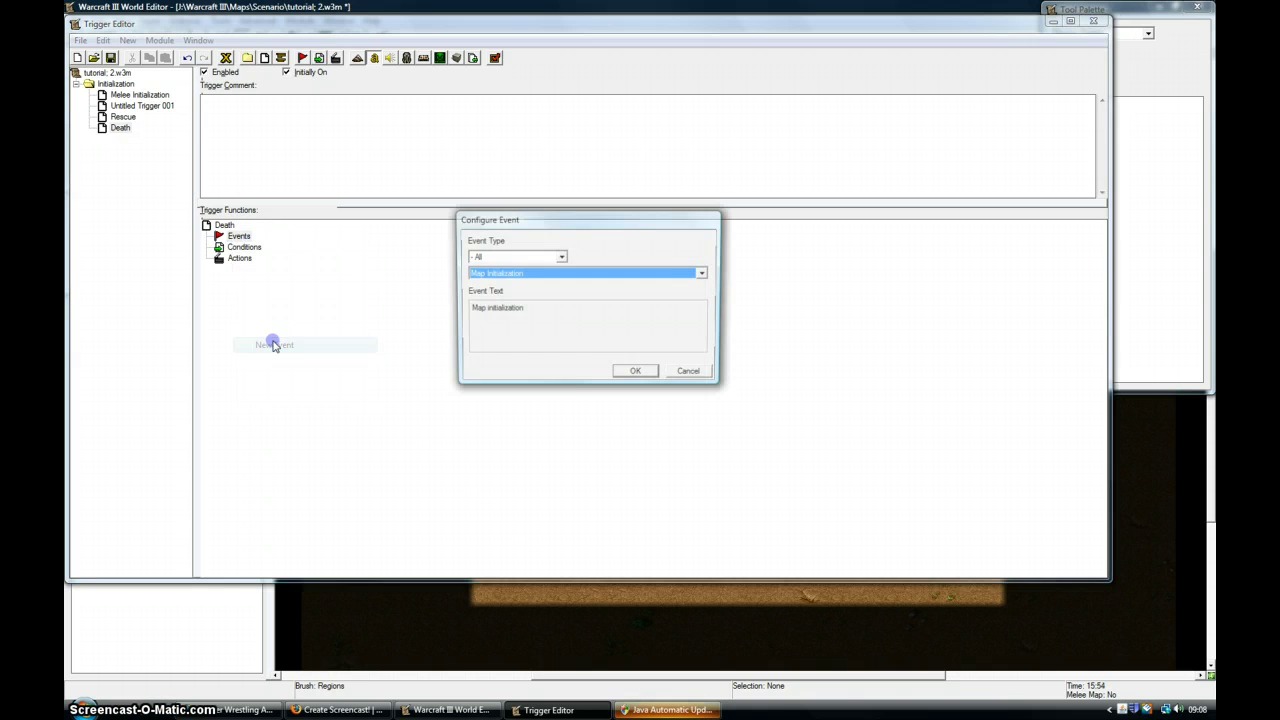
click(558, 275)
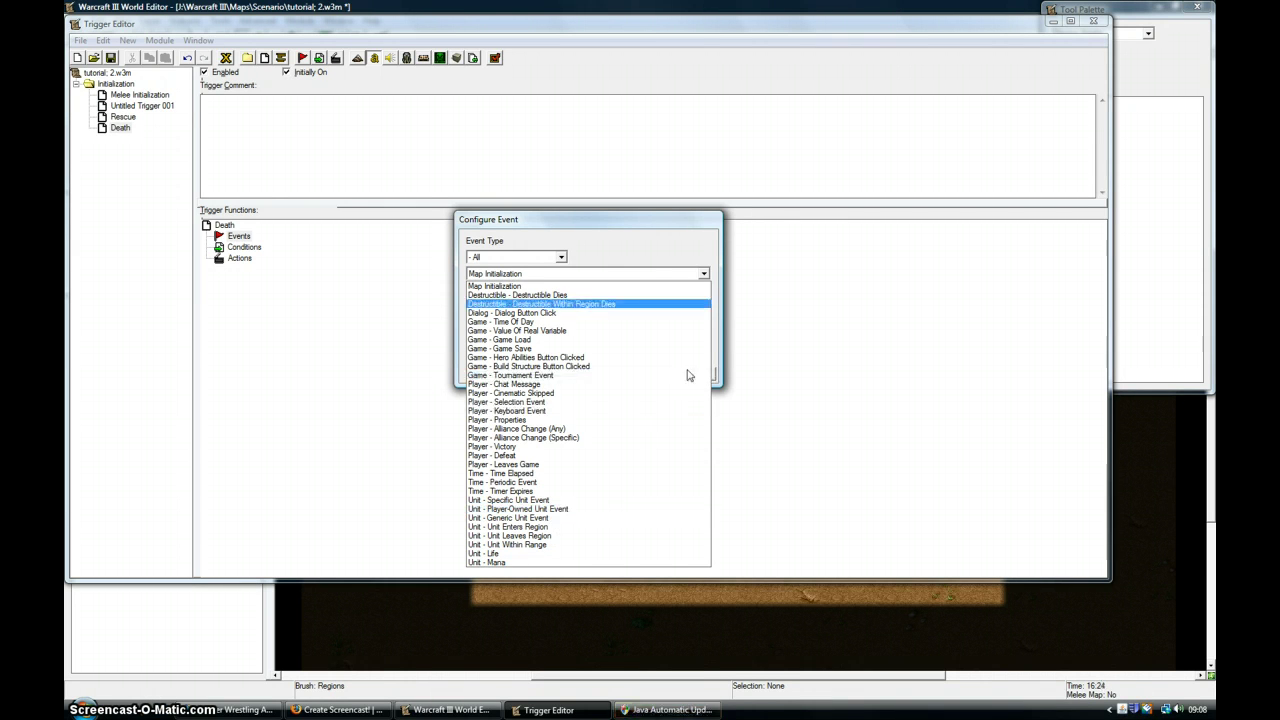
click(611, 286)
click(562, 257)
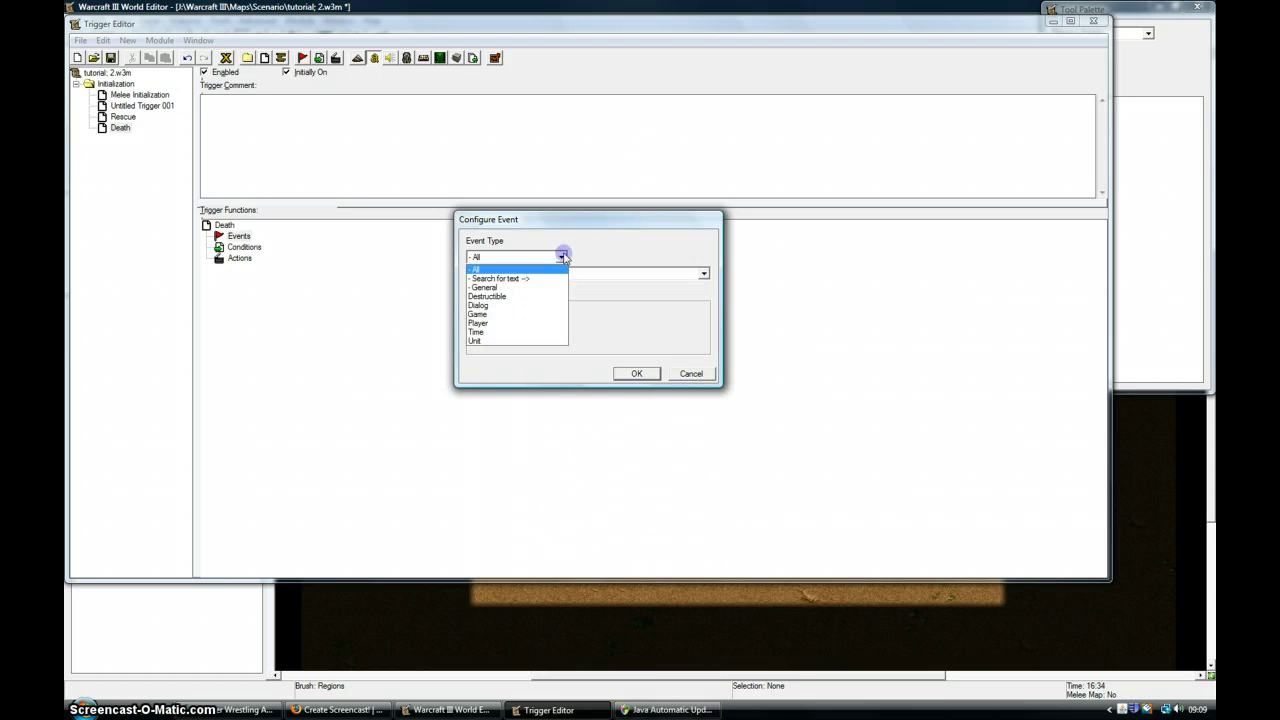
Set the Specific Unit Event to watch Paladin 0000 <gen>, picked on the map, dying.
click(503, 341)
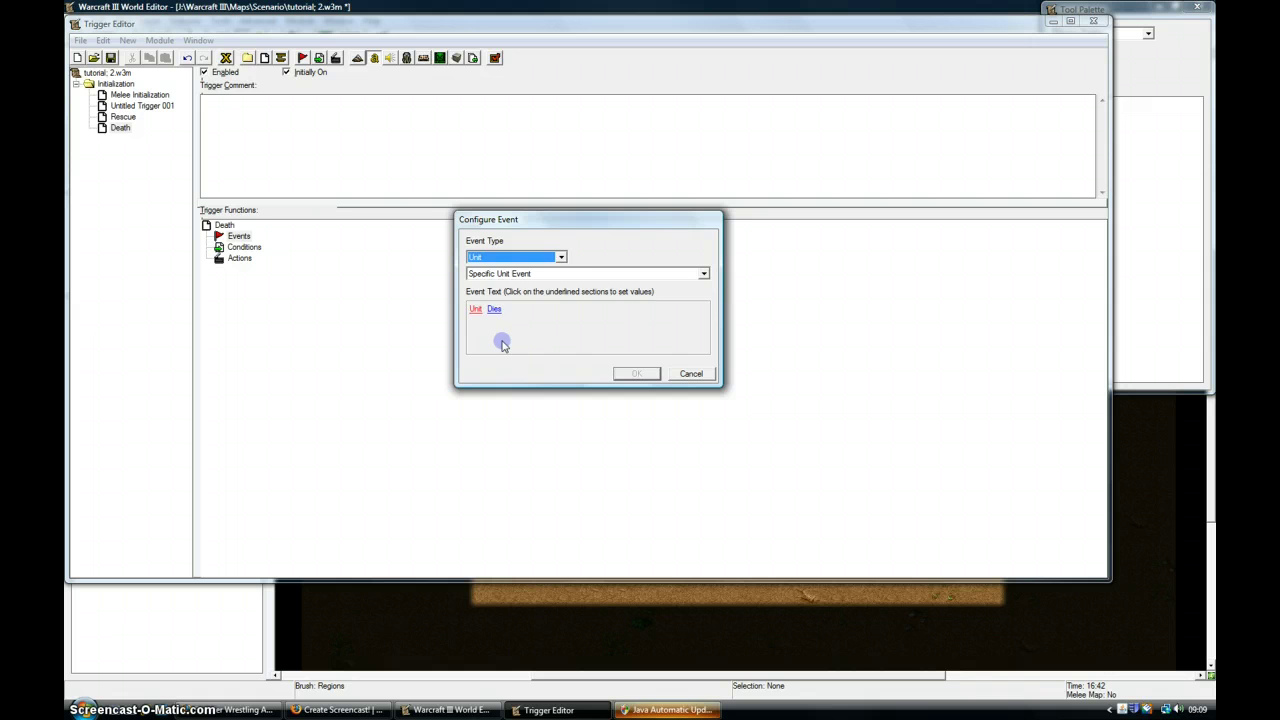
click(569, 273)
click(569, 276)
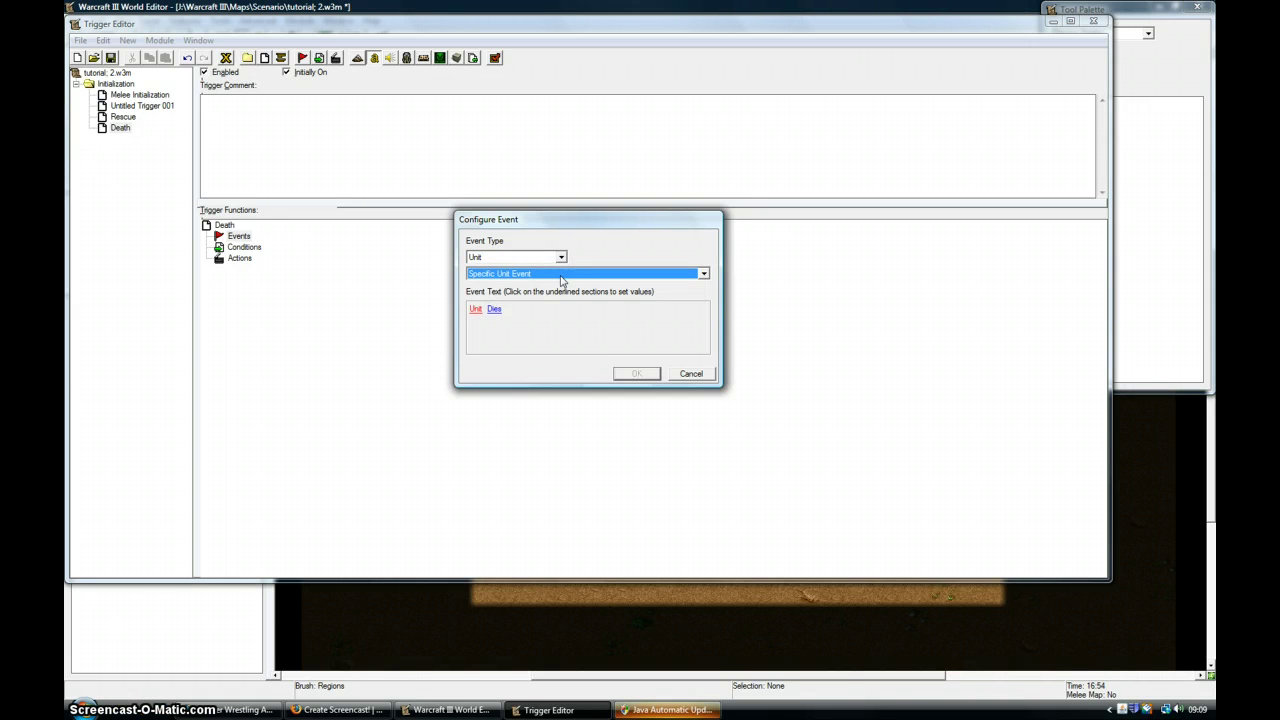
click(476, 310)
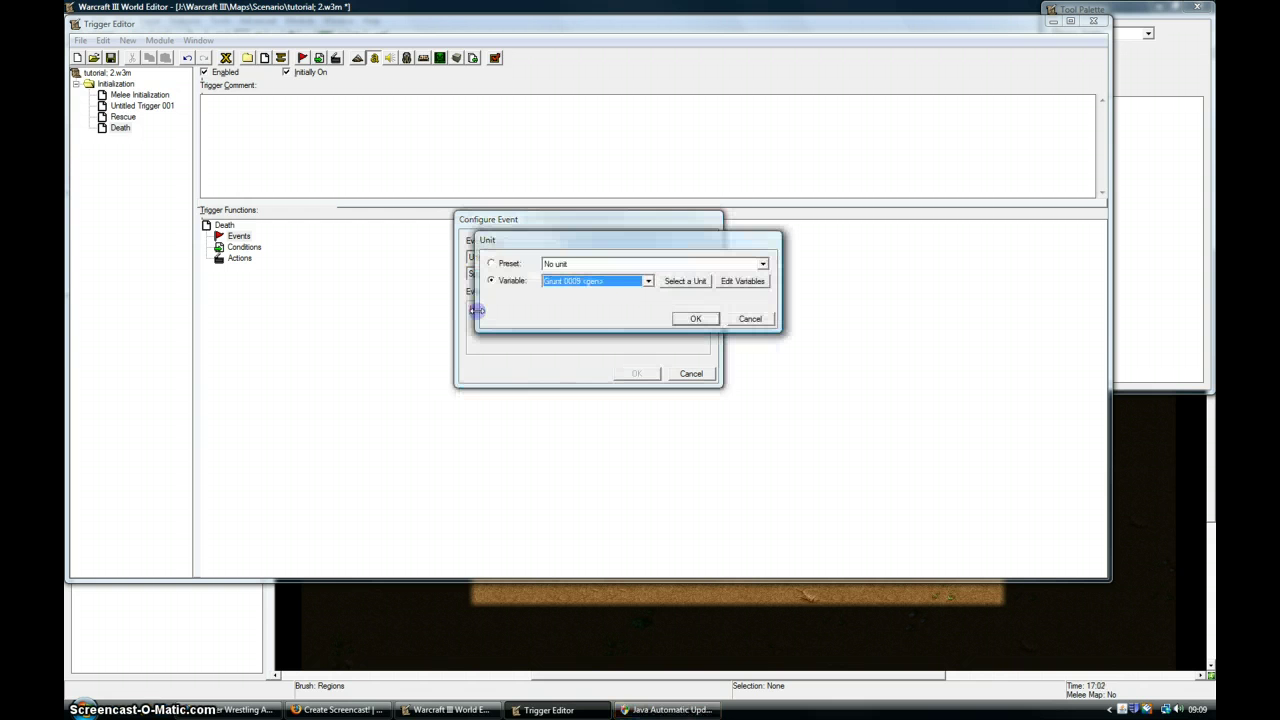
click(683, 281)
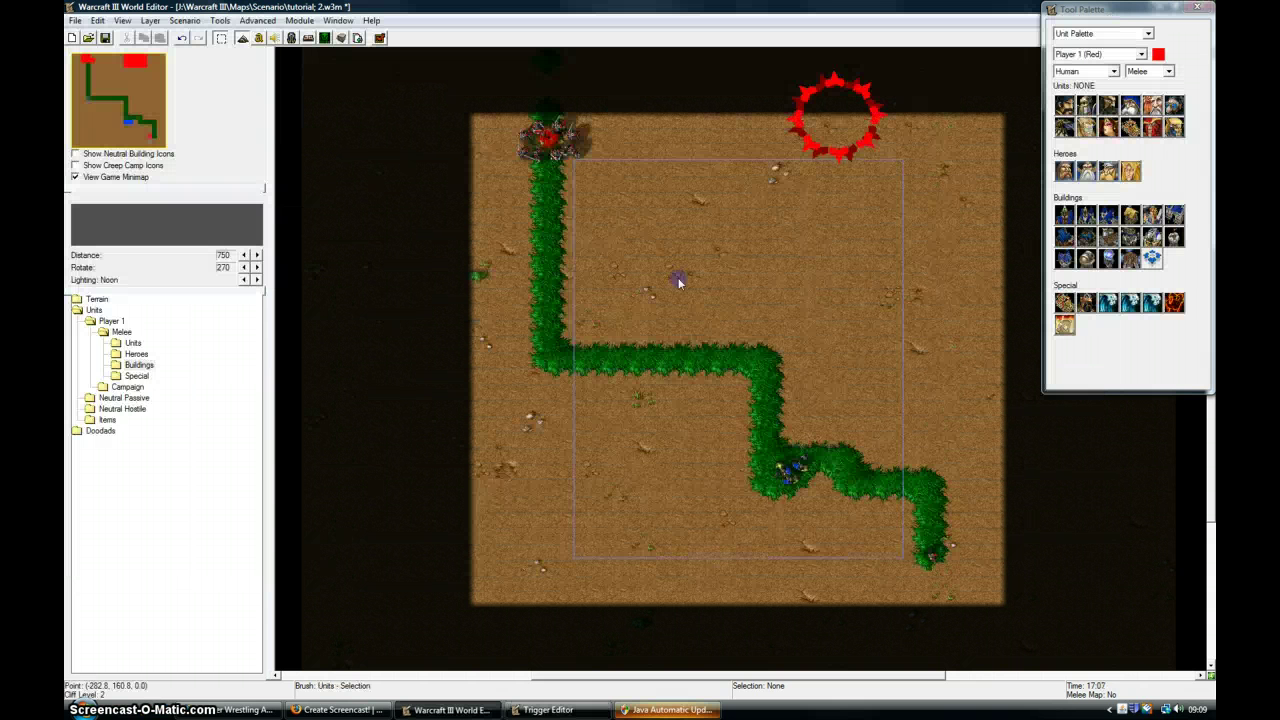
click(545, 143)
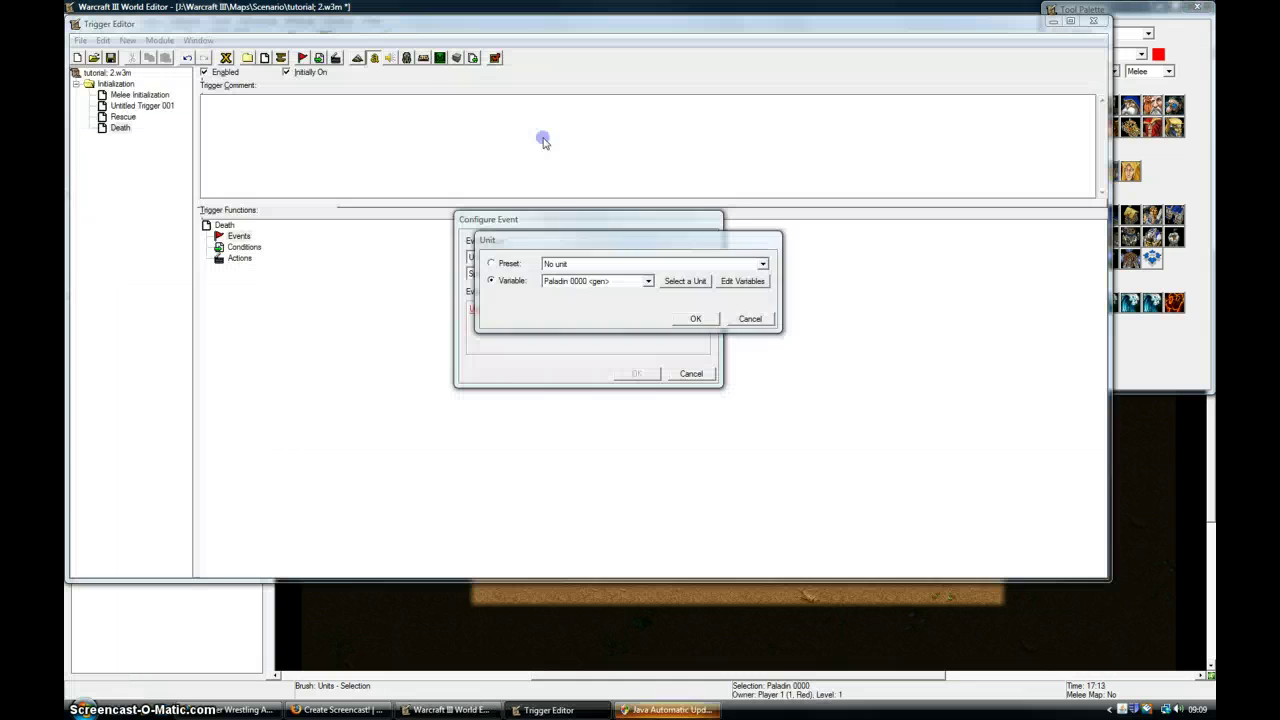
click(696, 319)
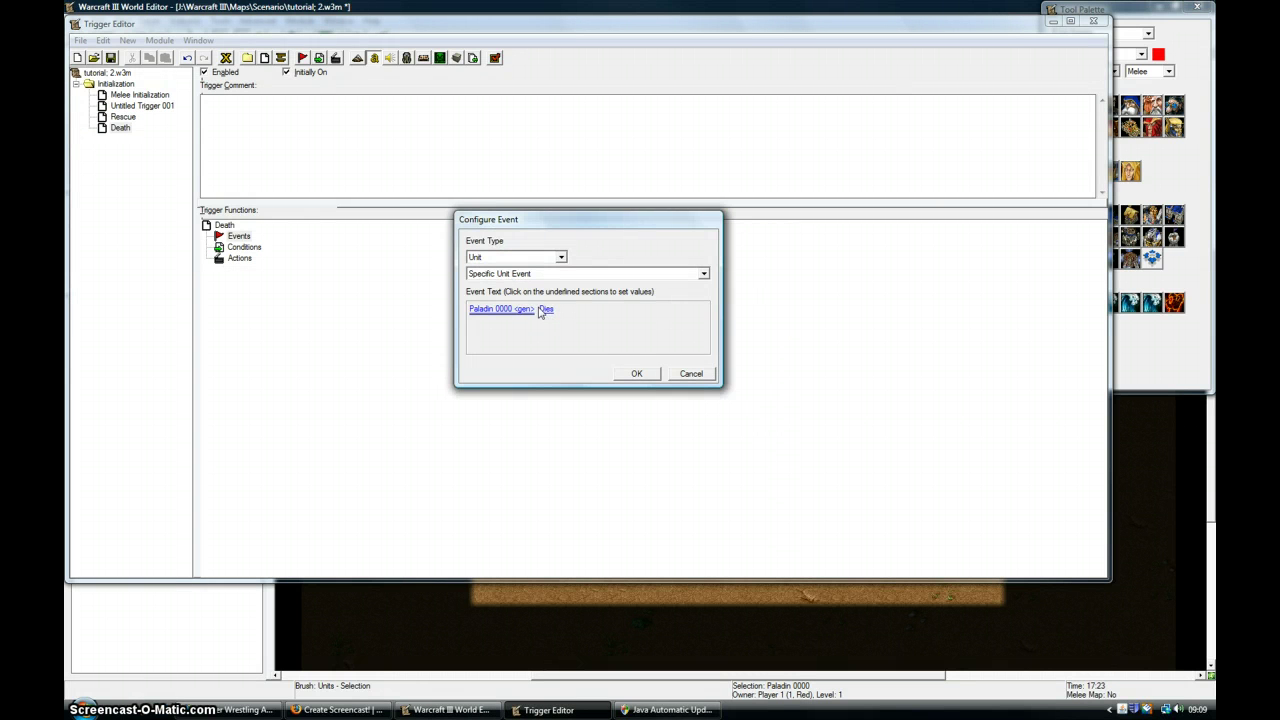
Confirm the Paladin 0000 dies event and start a new action for Death.
click(630, 374)
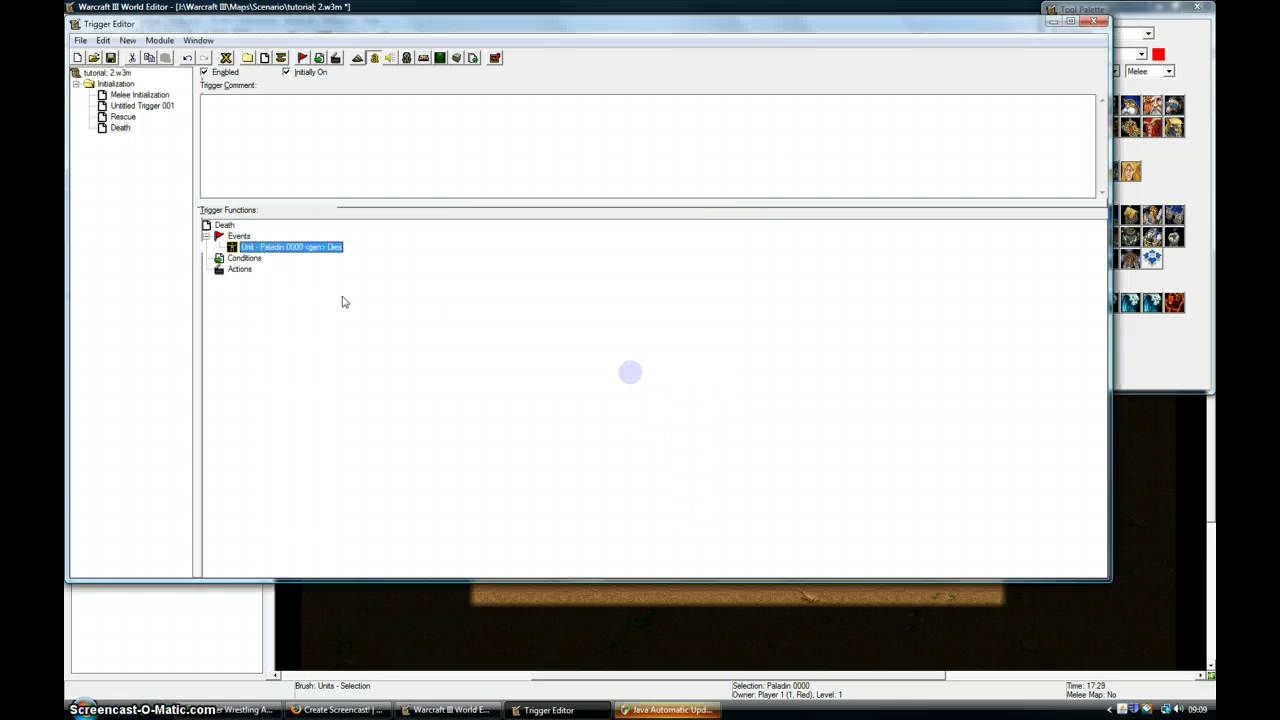
click(239, 272)
right_click(239, 277)
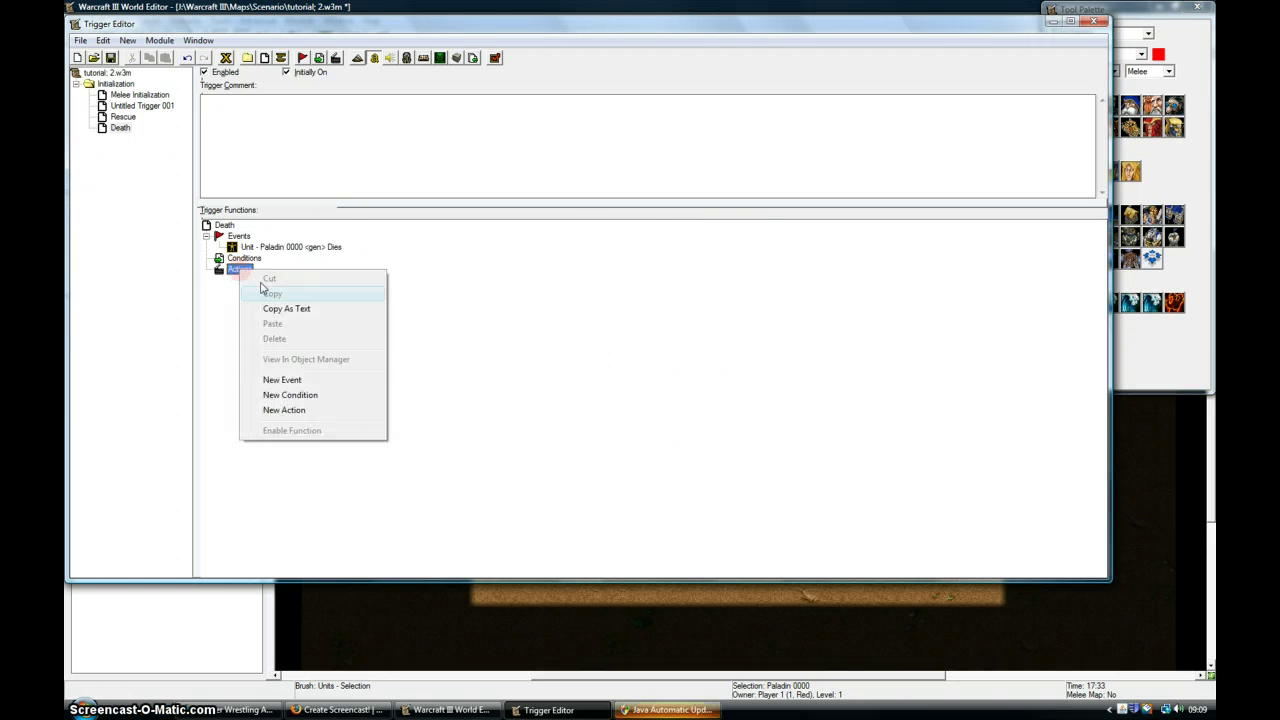
click(316, 411)
click(565, 274)
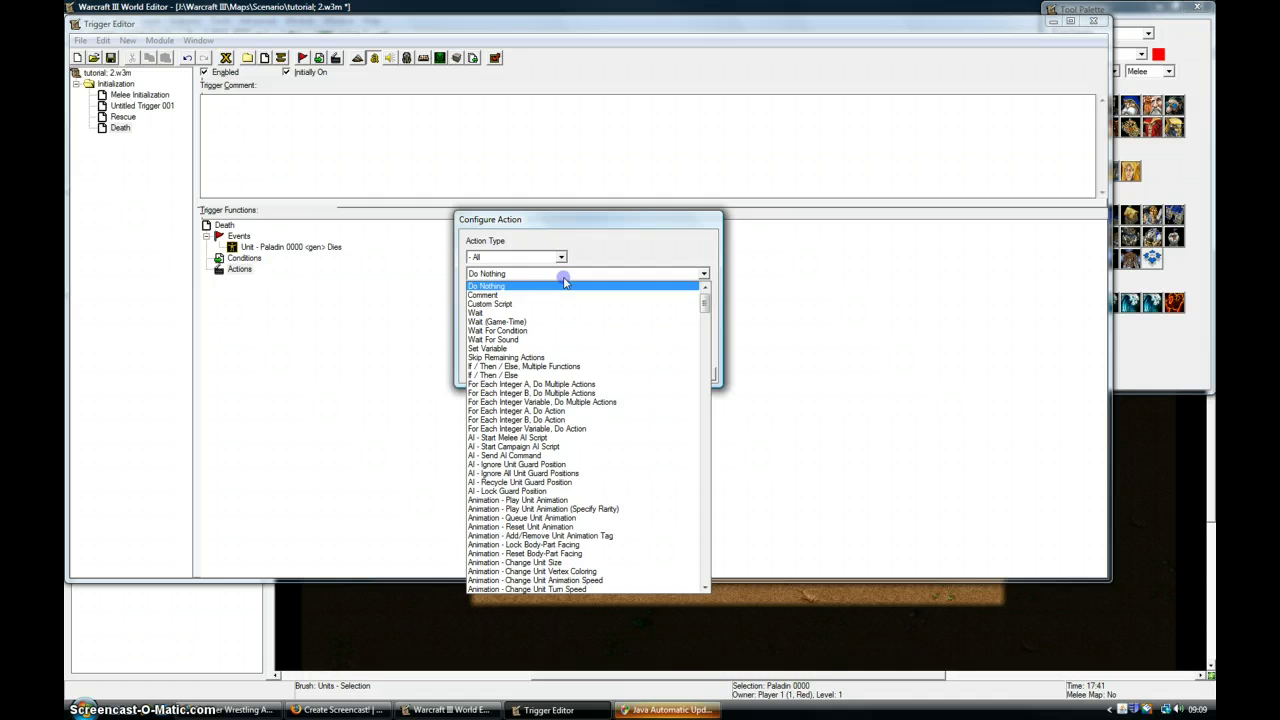
click(528, 255)
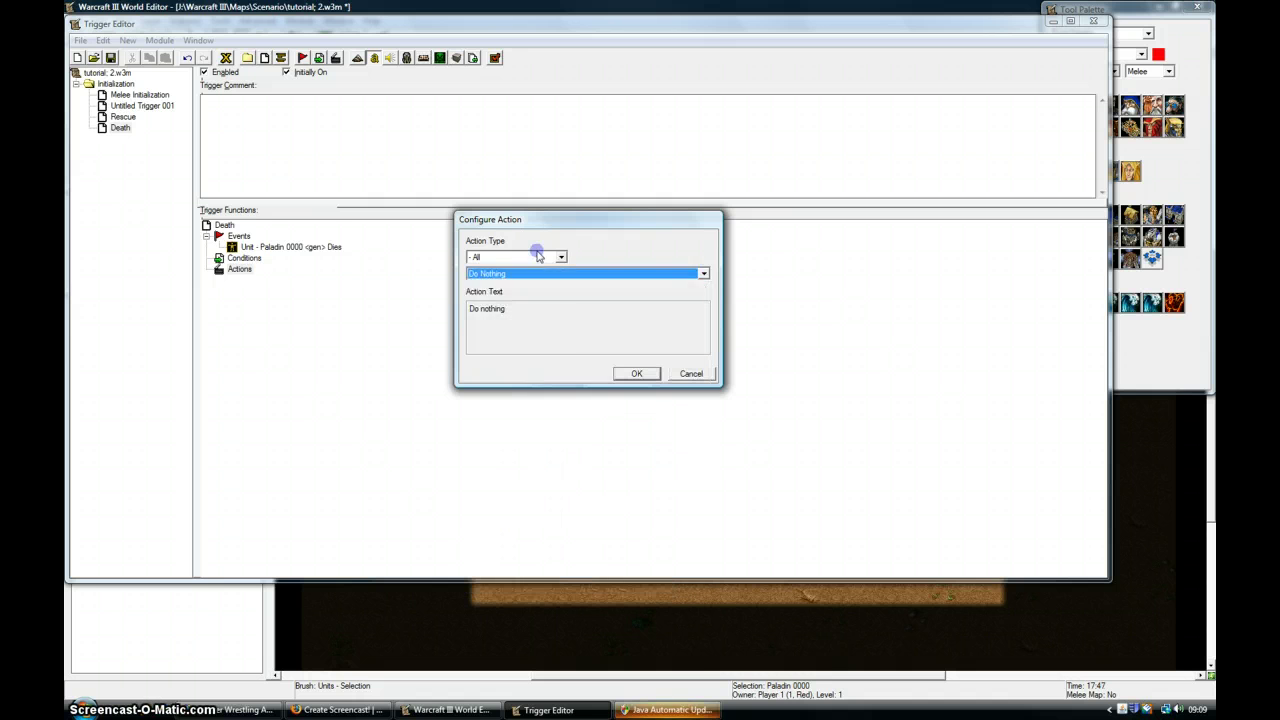
Set the action to Game - Defeat for Player 1 (Red) with 'Defeat!', then save the map.
click(537, 256)
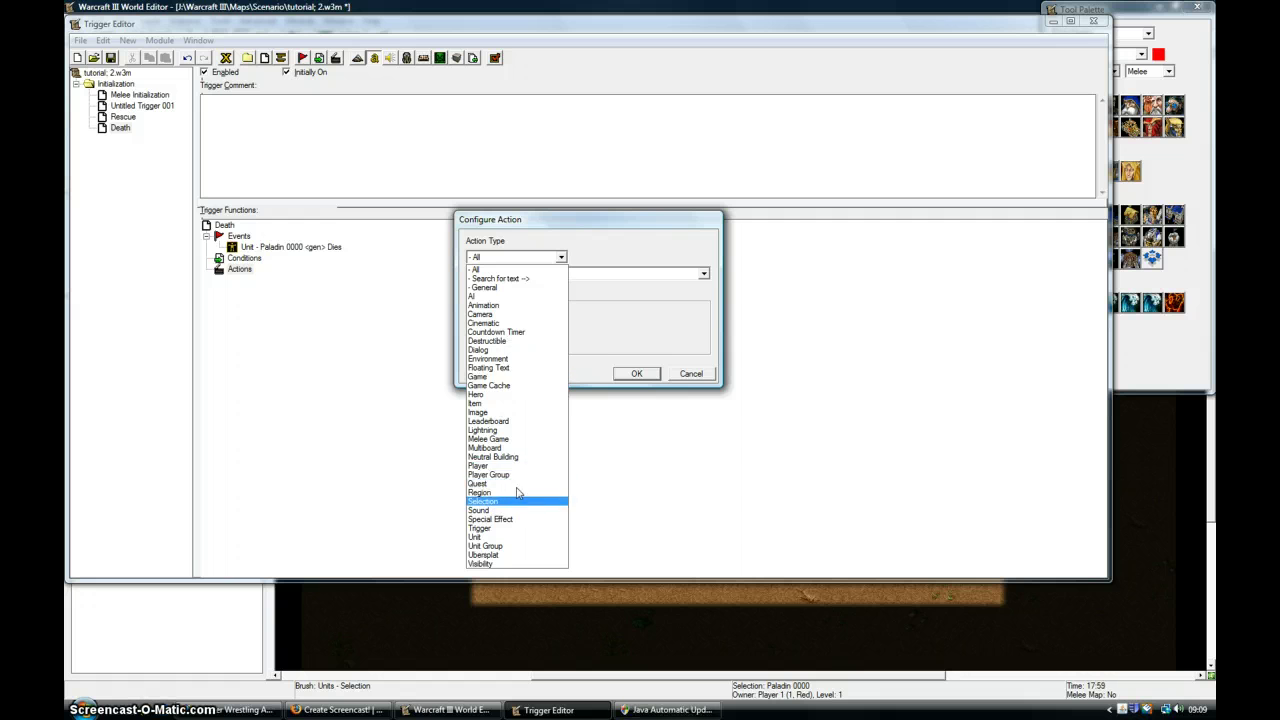
click(508, 377)
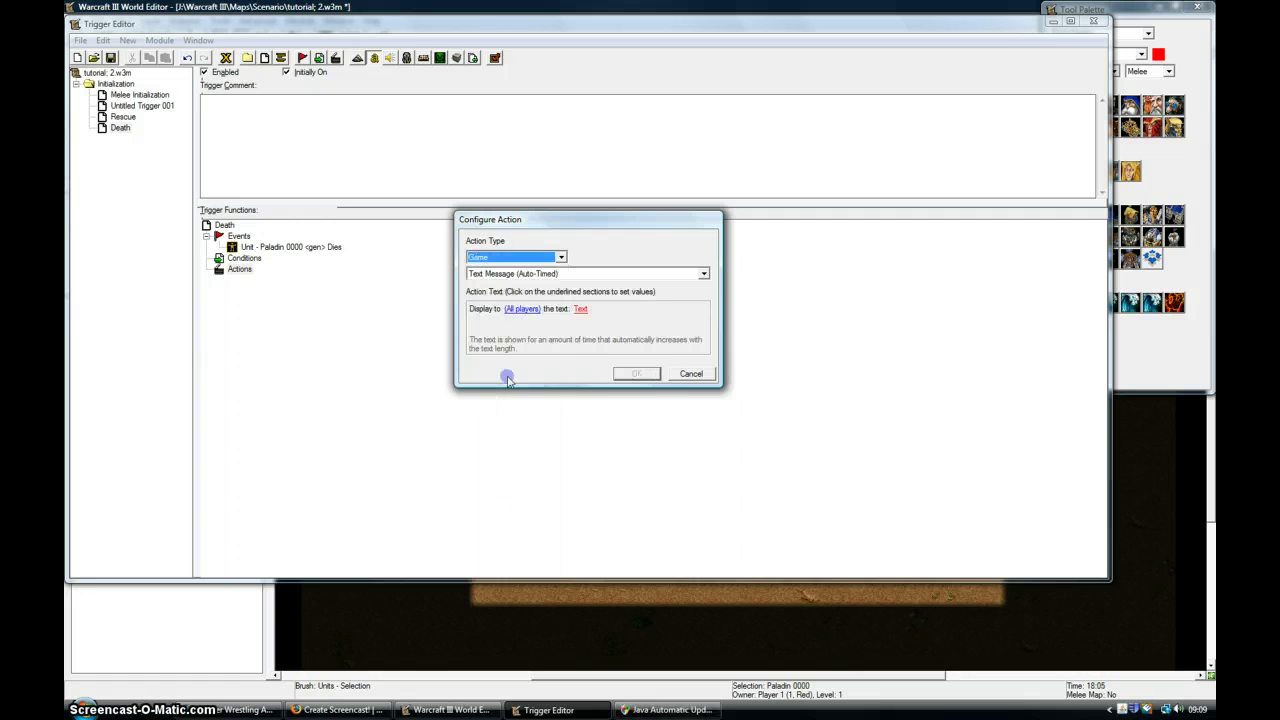
click(497, 275)
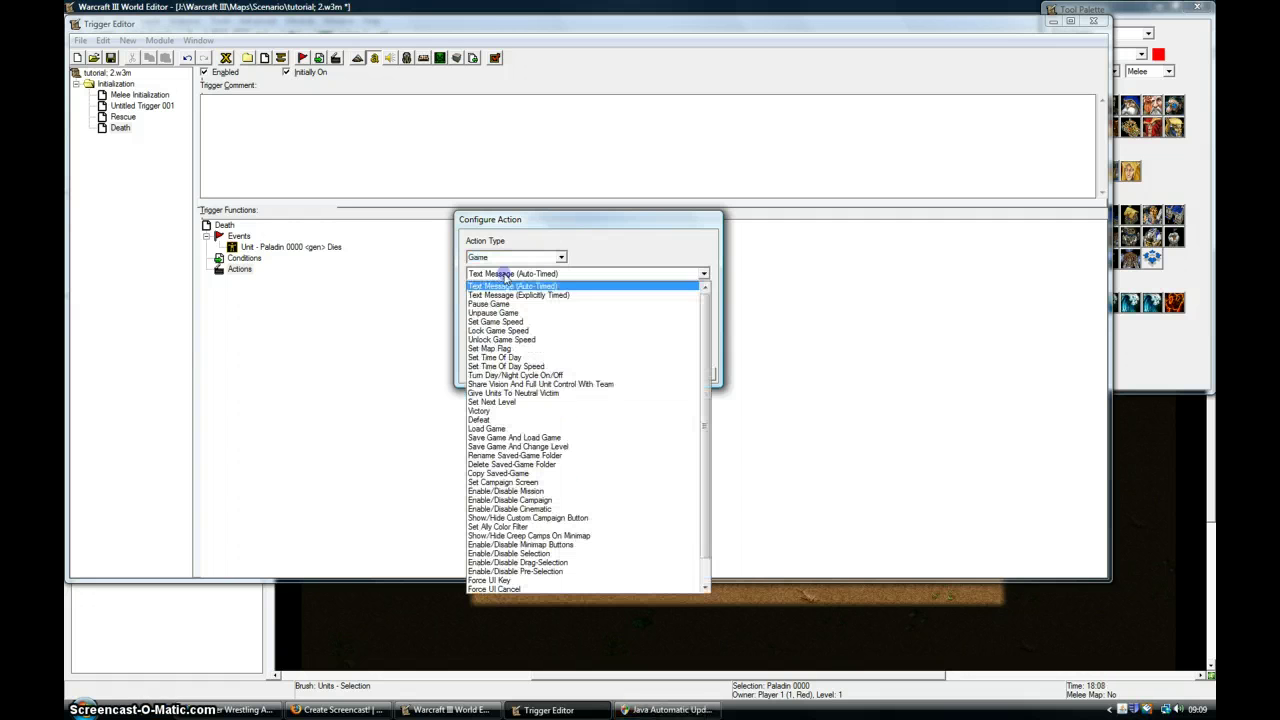
click(535, 420)
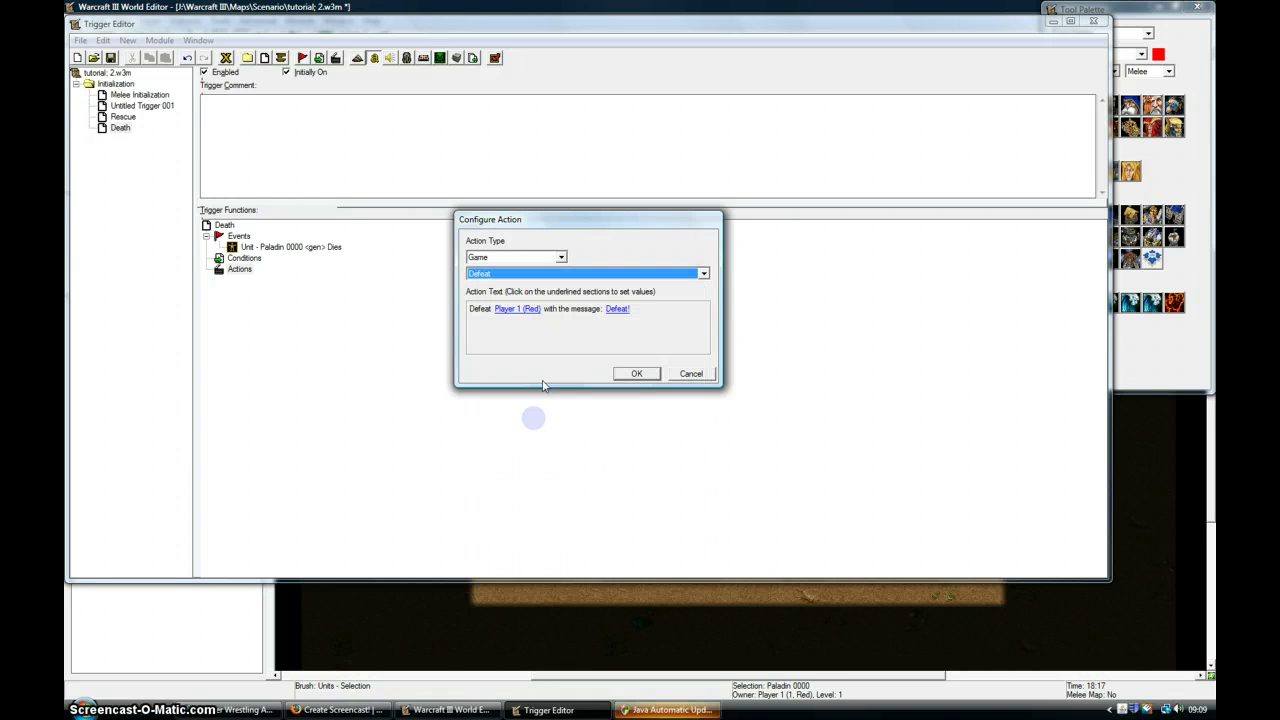
click(636, 373)
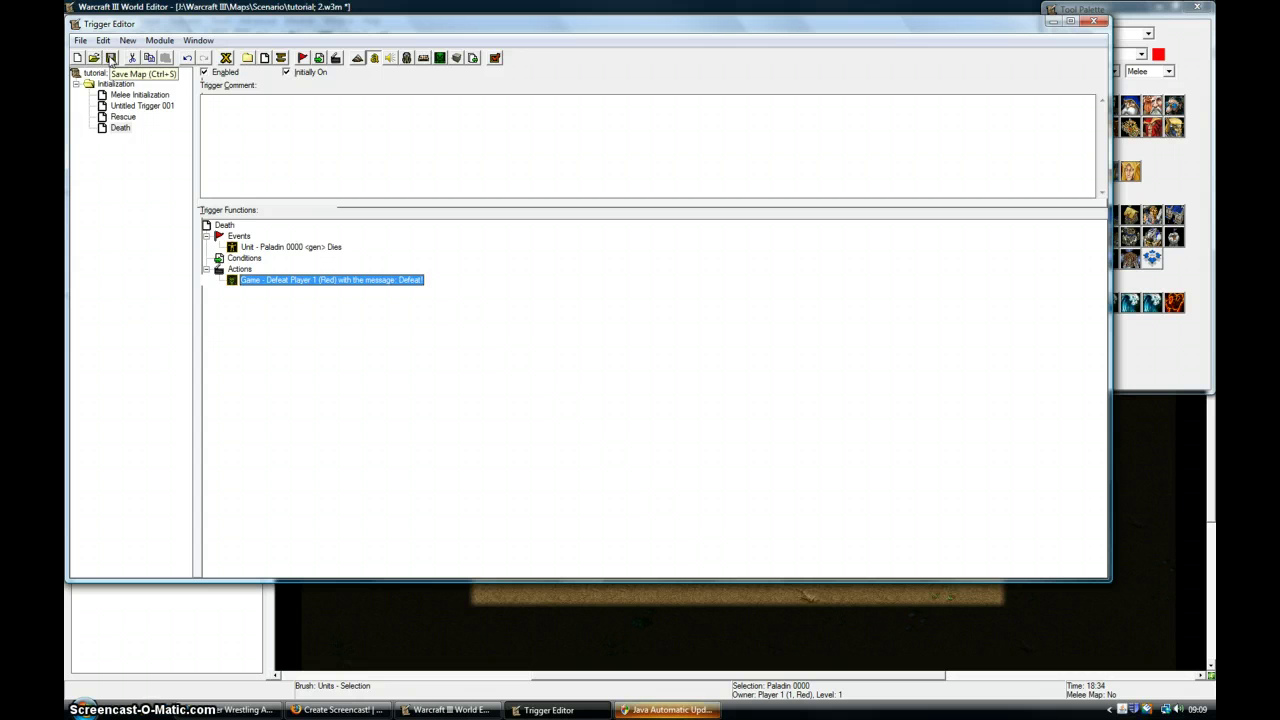
click(111, 58)
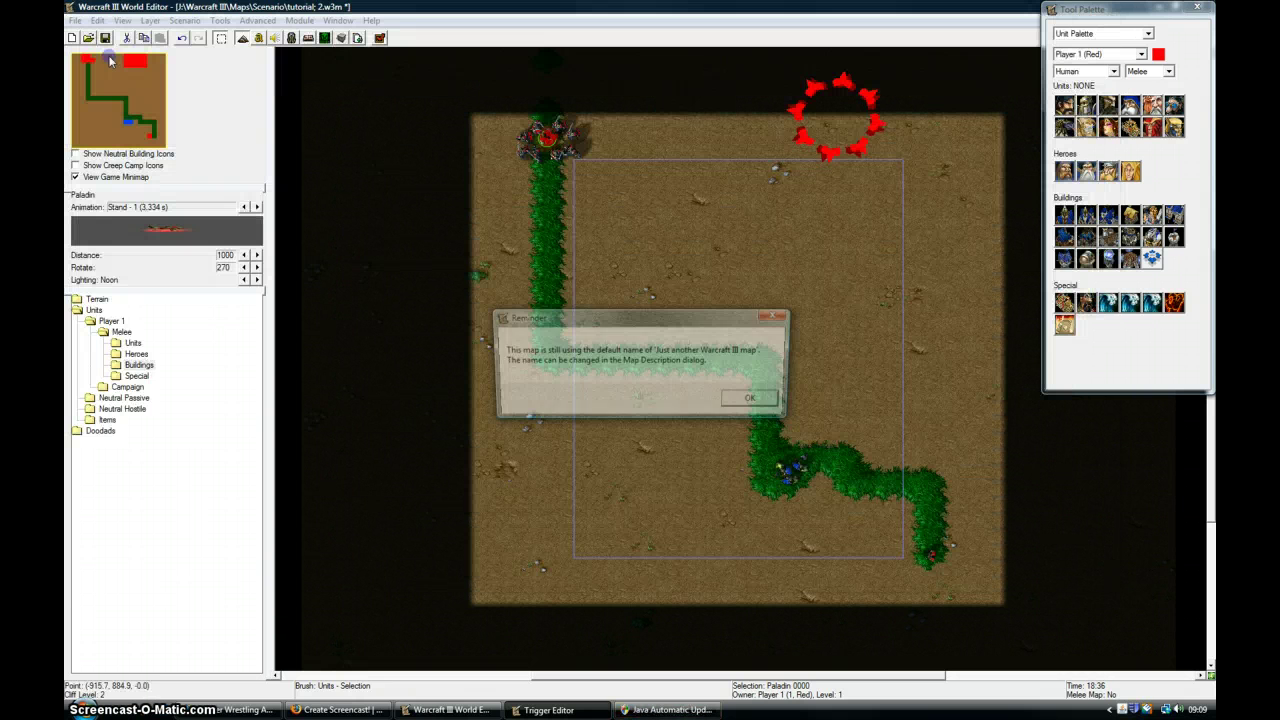
click(752, 401)
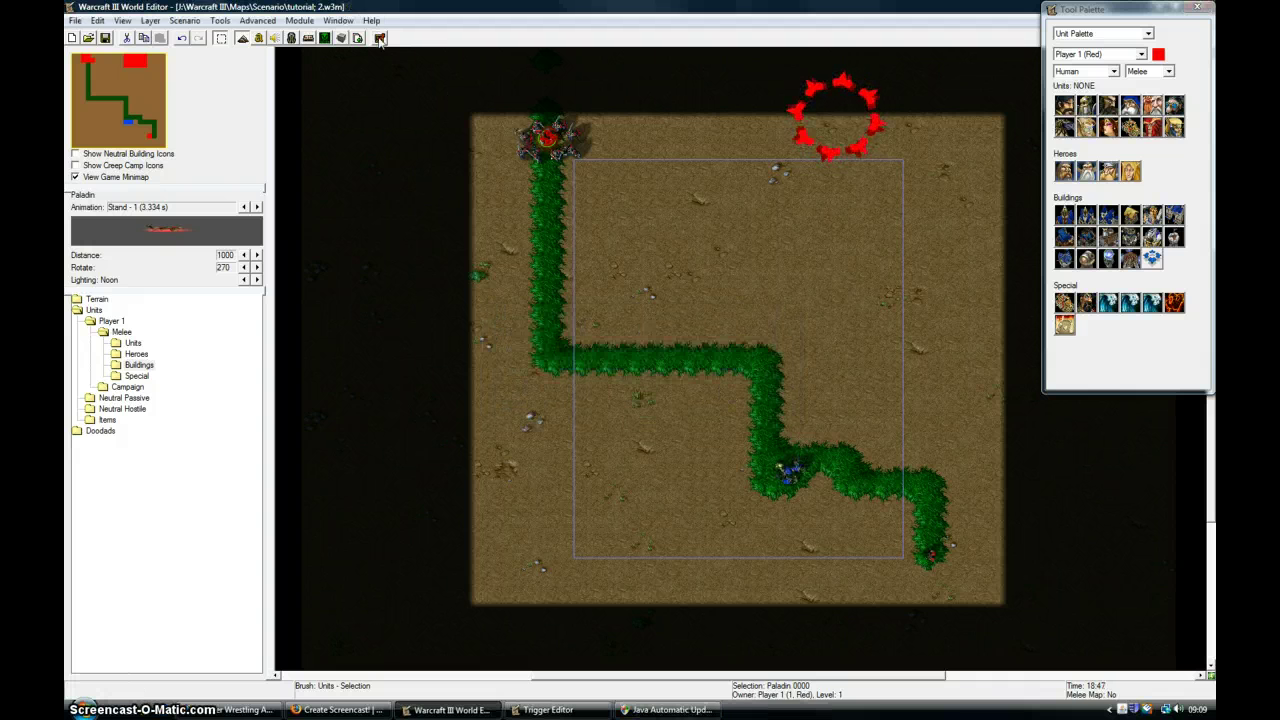